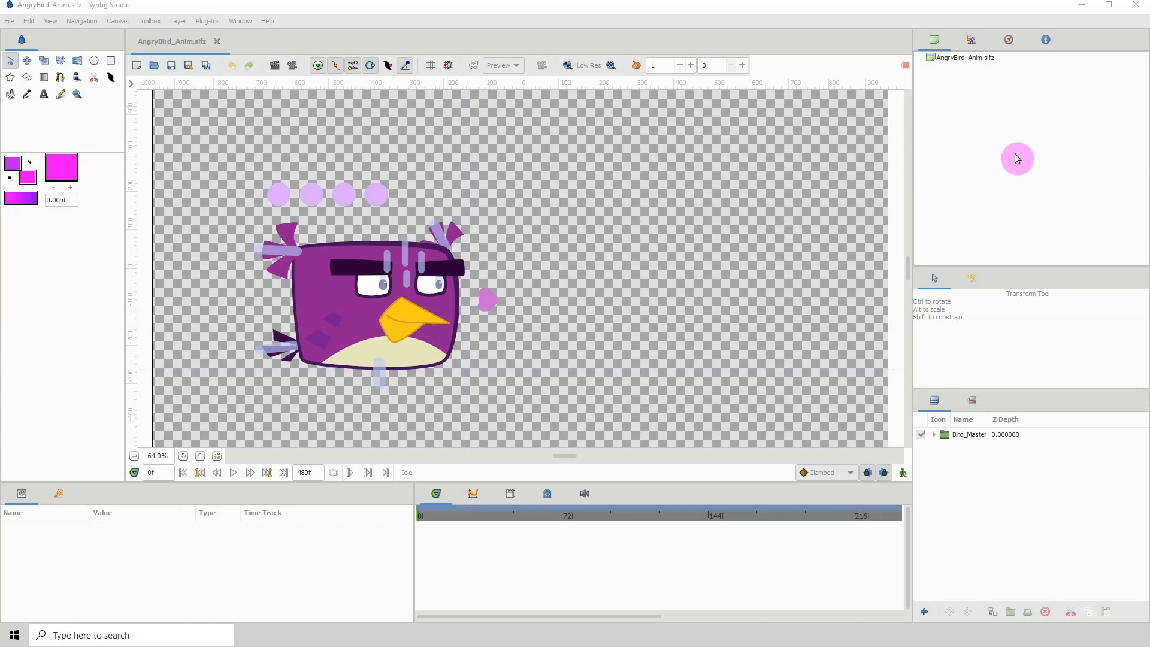
- Open the render settings for the bird animation and set the render target to png
left_click(570, 21)
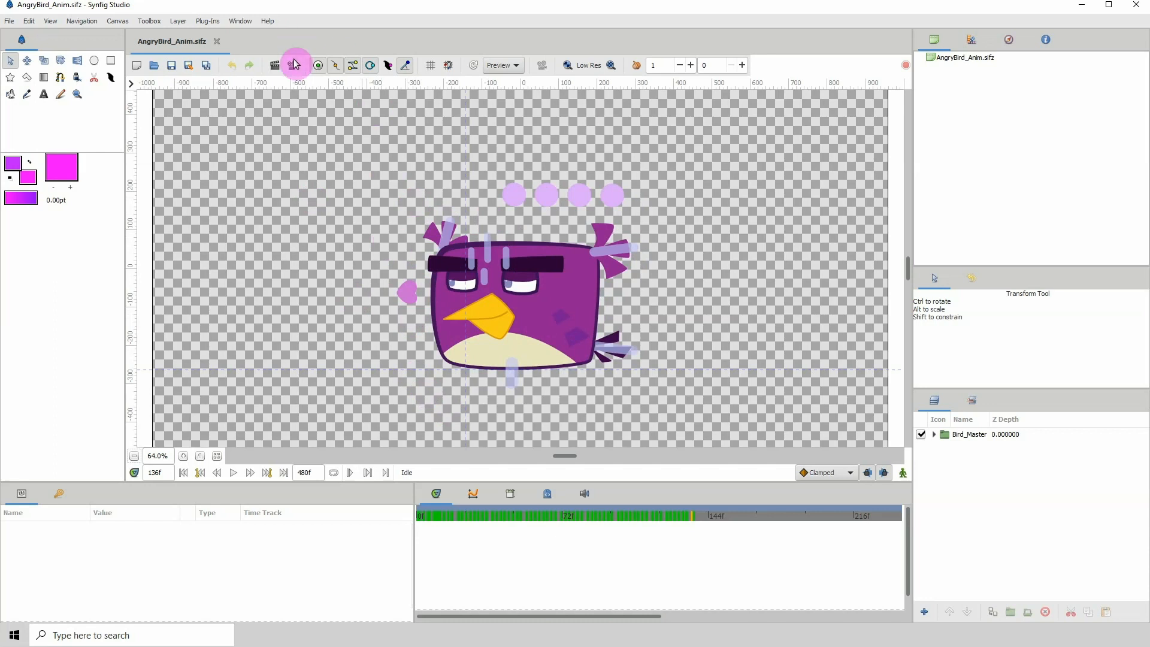
left_click(275, 67)
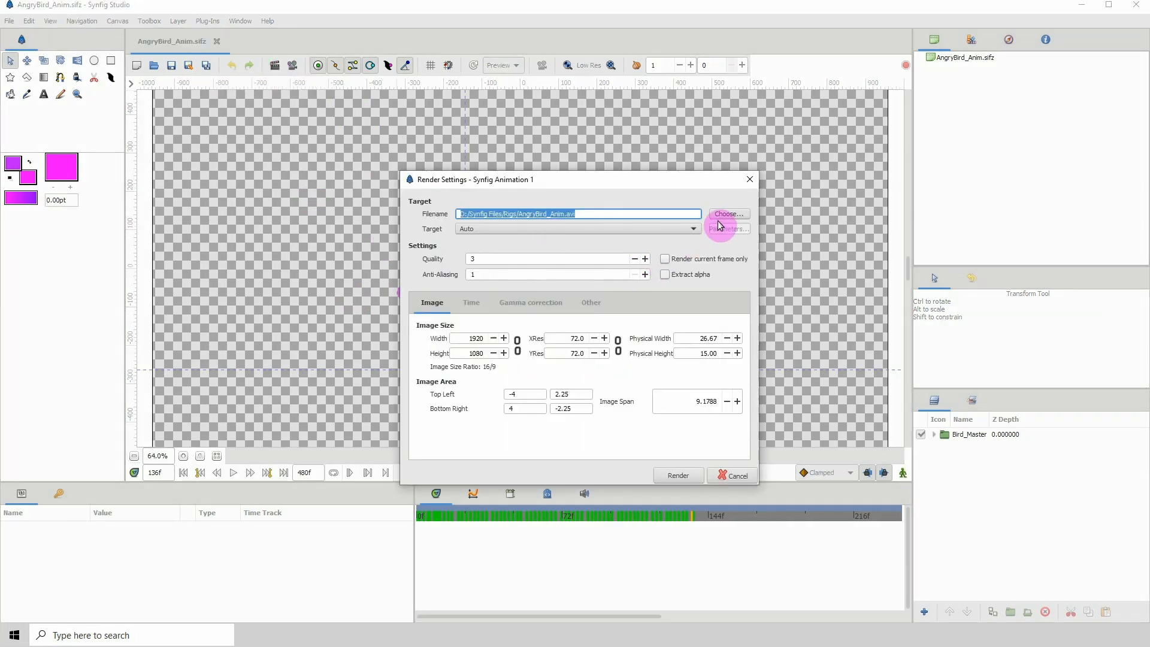
left_click(587, 231)
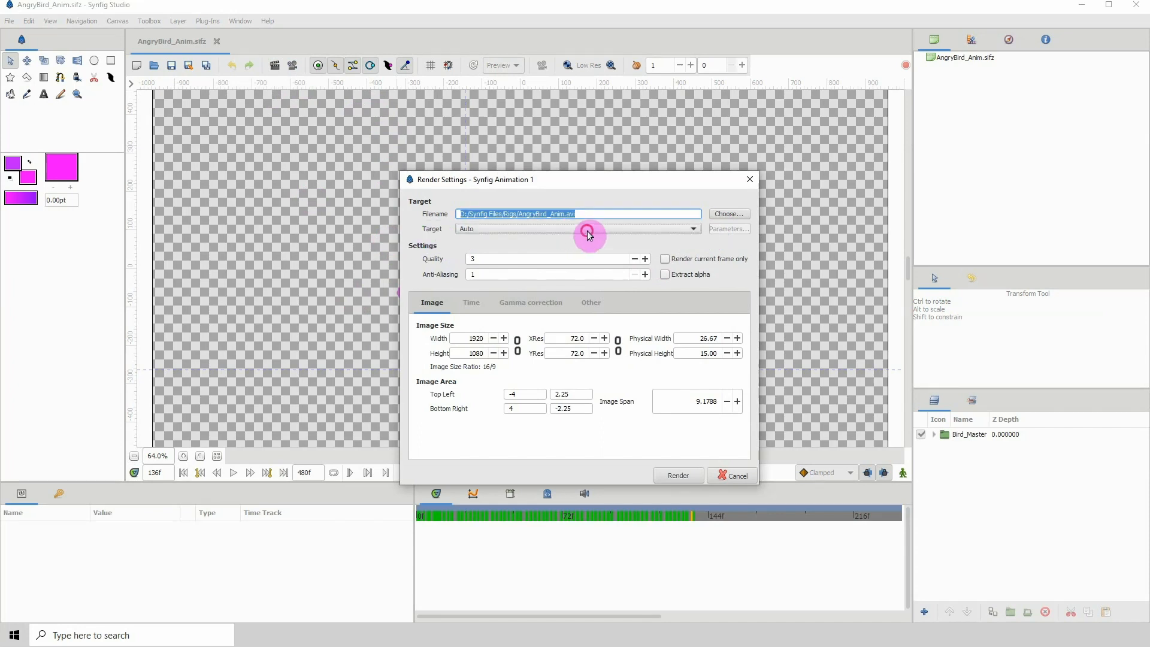
left_click(477, 395)
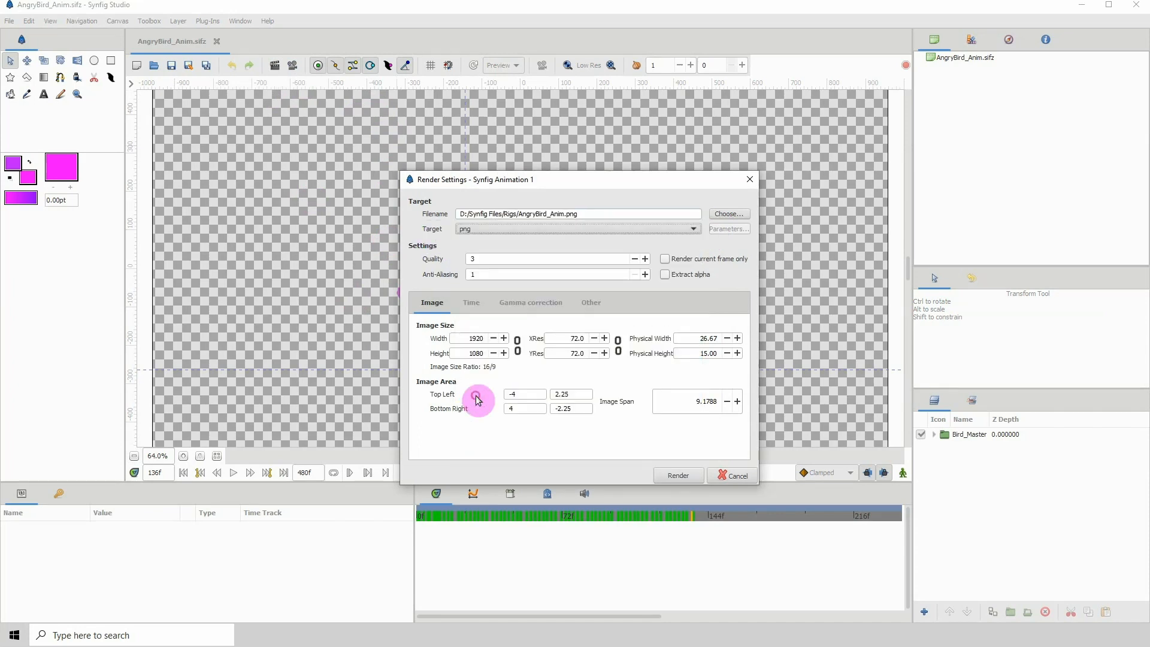
- Choose the render output location and create a new folder named birdie inside Synfig Files\Rigs
left_click(719, 216)
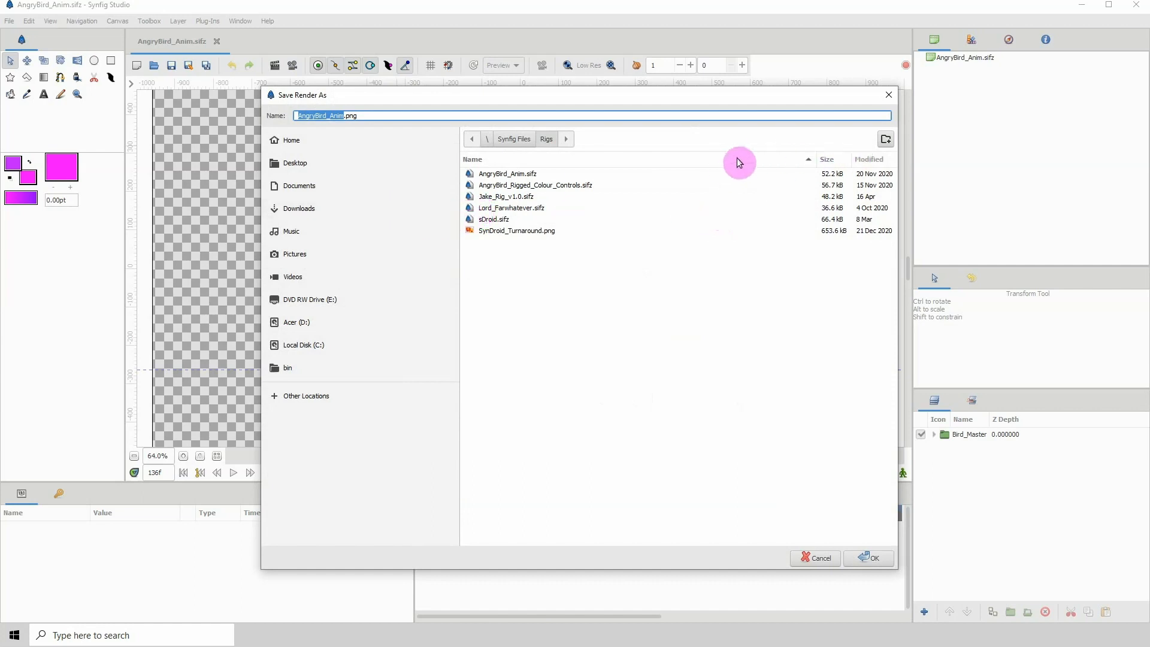
left_click(886, 139)
type("birdie")
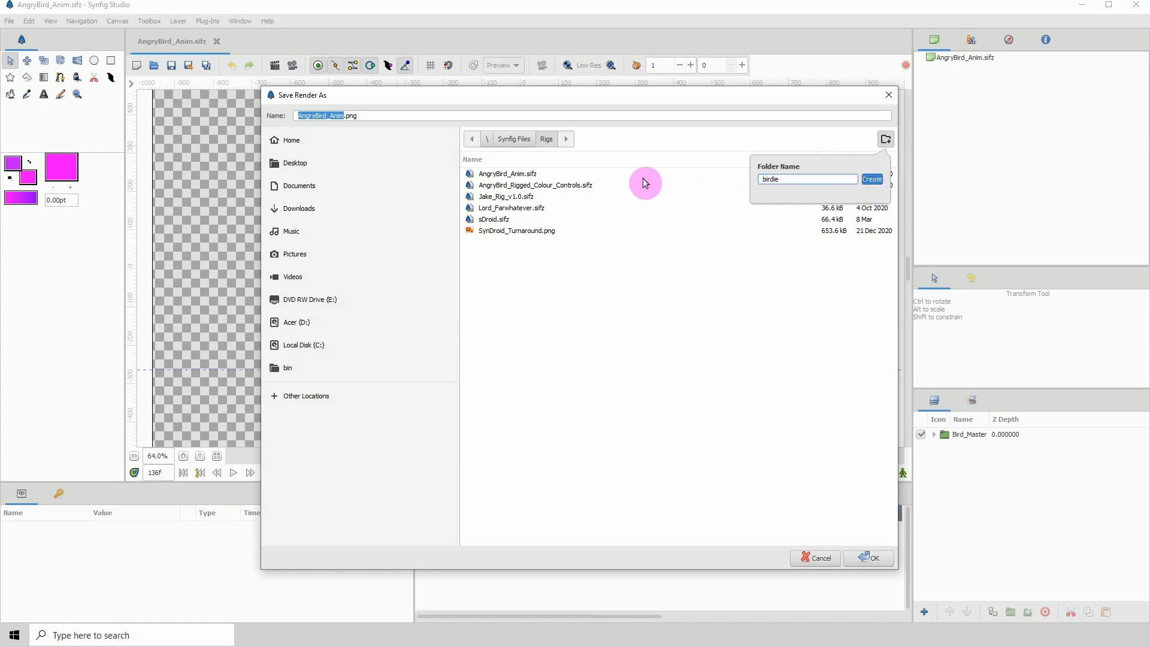
left_click(883, 184)
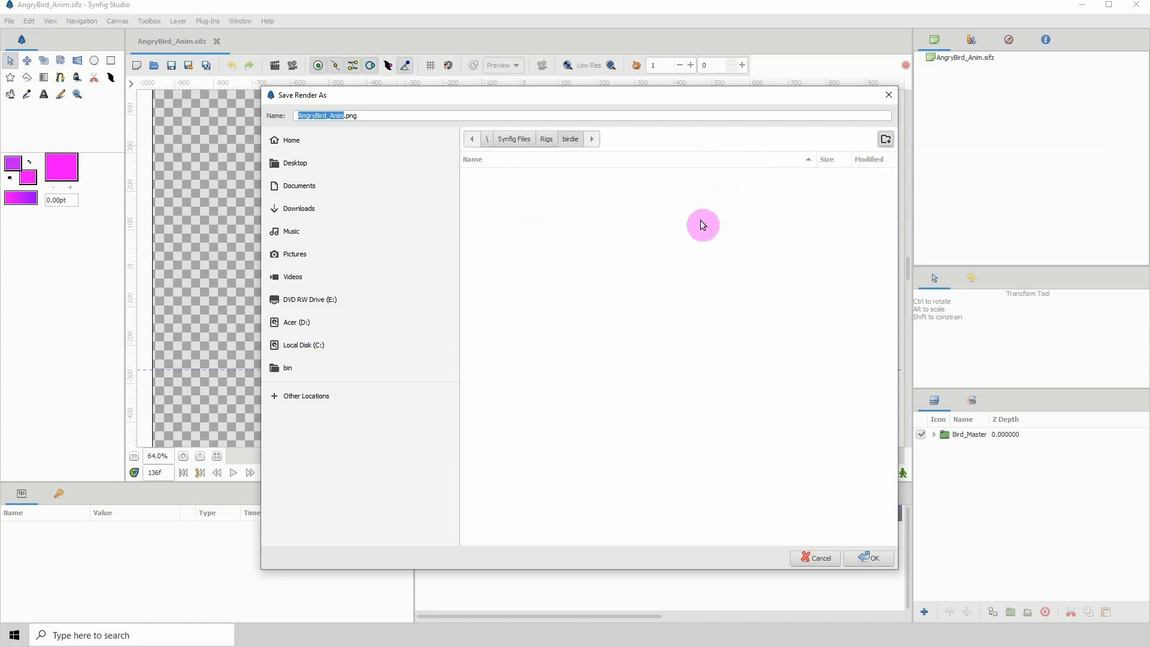
- Name the output file AngryBird.png in the birdie folder and render the animation as a PNG sequence
left_click(334, 115)
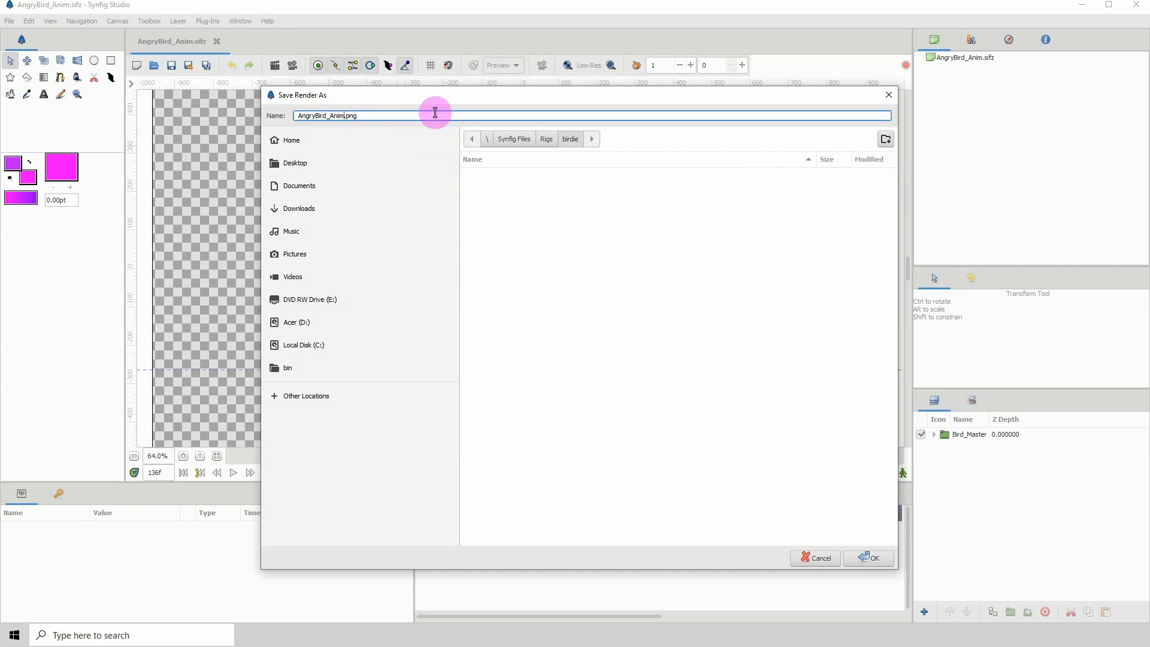
key("BackSpace")
key("BackSpace")
key("BackSpace")
key("BackSpace")
key("BackSpace")
left_click(363, 115)
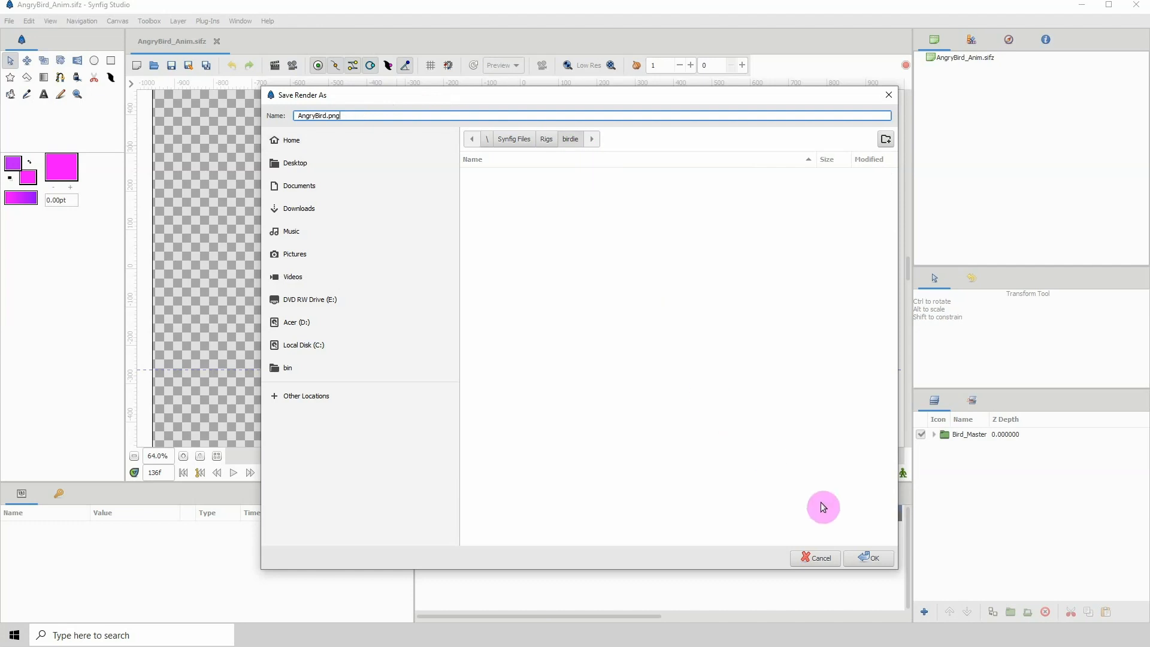
left_click(872, 558)
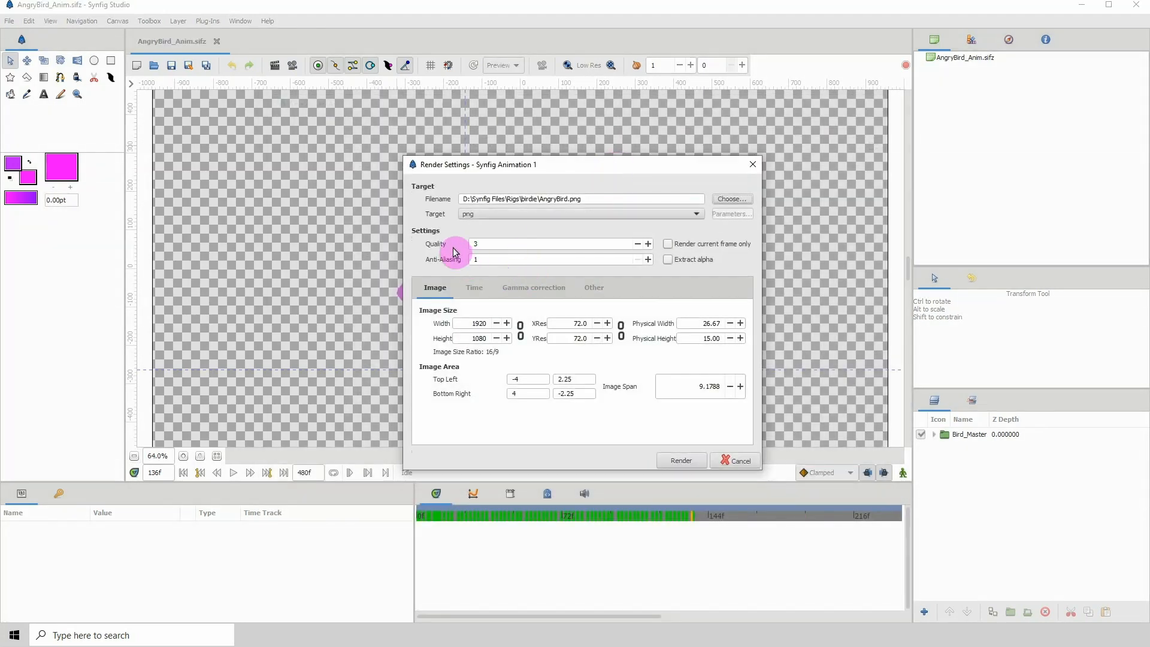
left_click(679, 461)
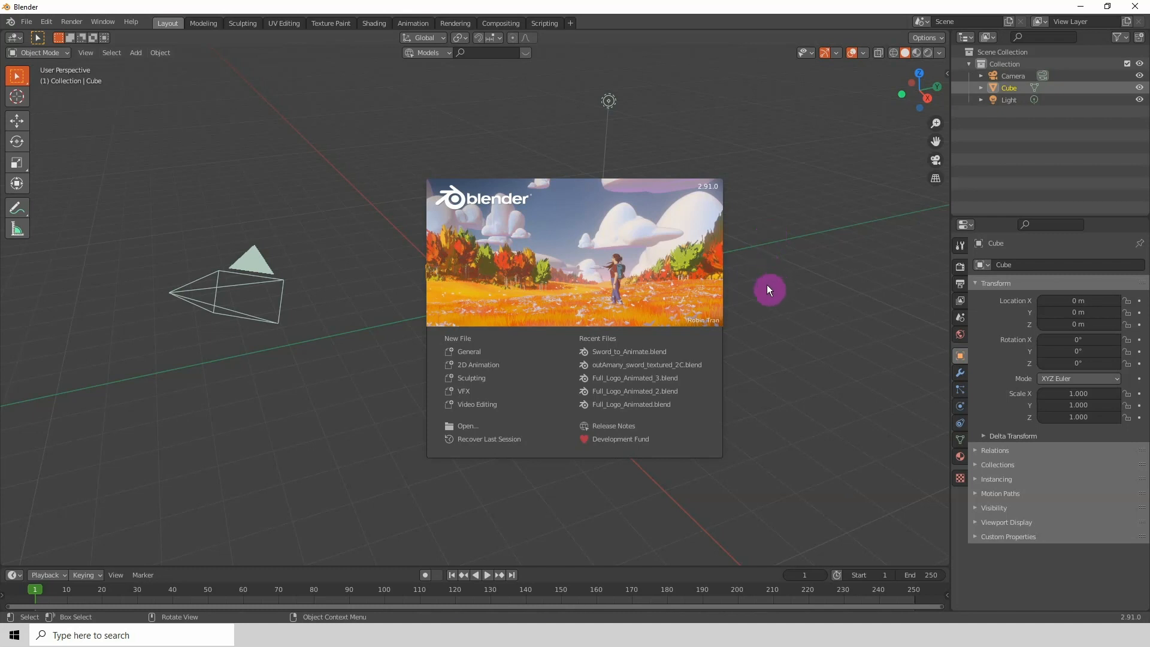
- In Blender, dismiss the splash screen and delete the default cube from the scene
left_click(779, 328)
scroll(490, 325, "up", 3)
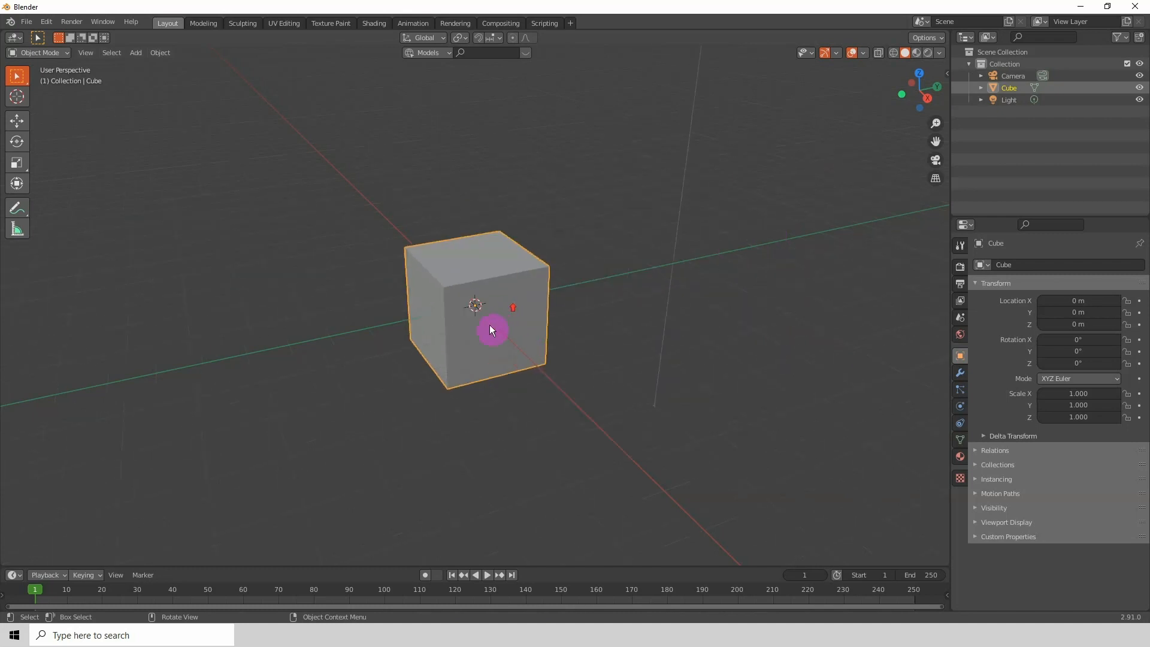
scroll(471, 324, "down", 3)
key("x")
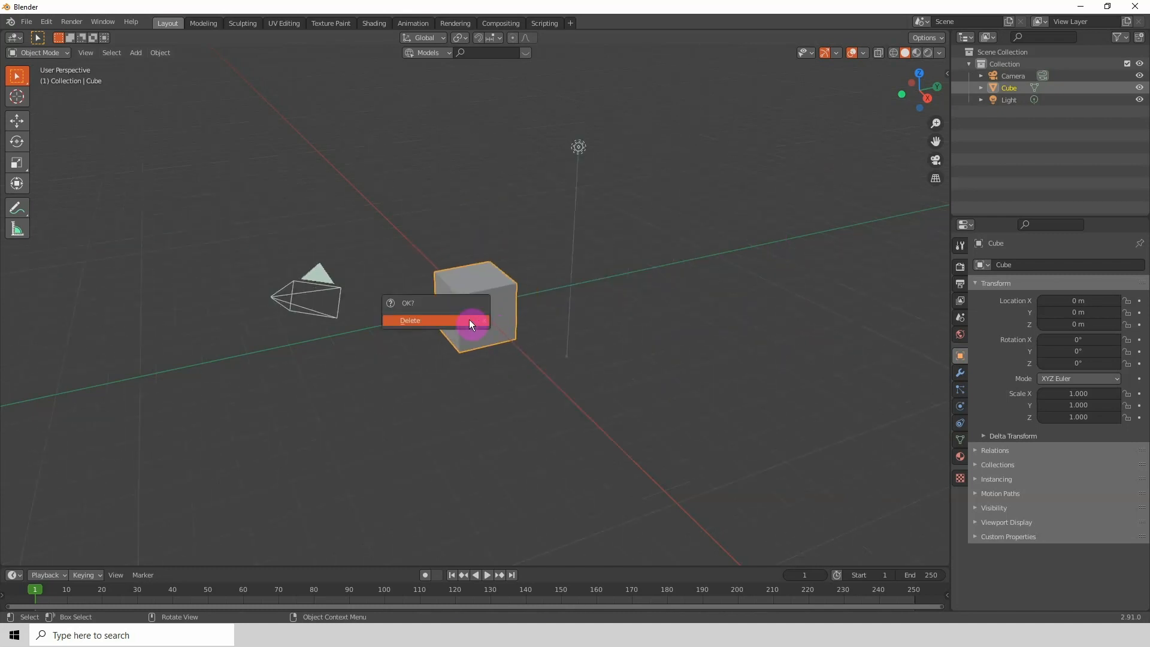
left_click(471, 323)
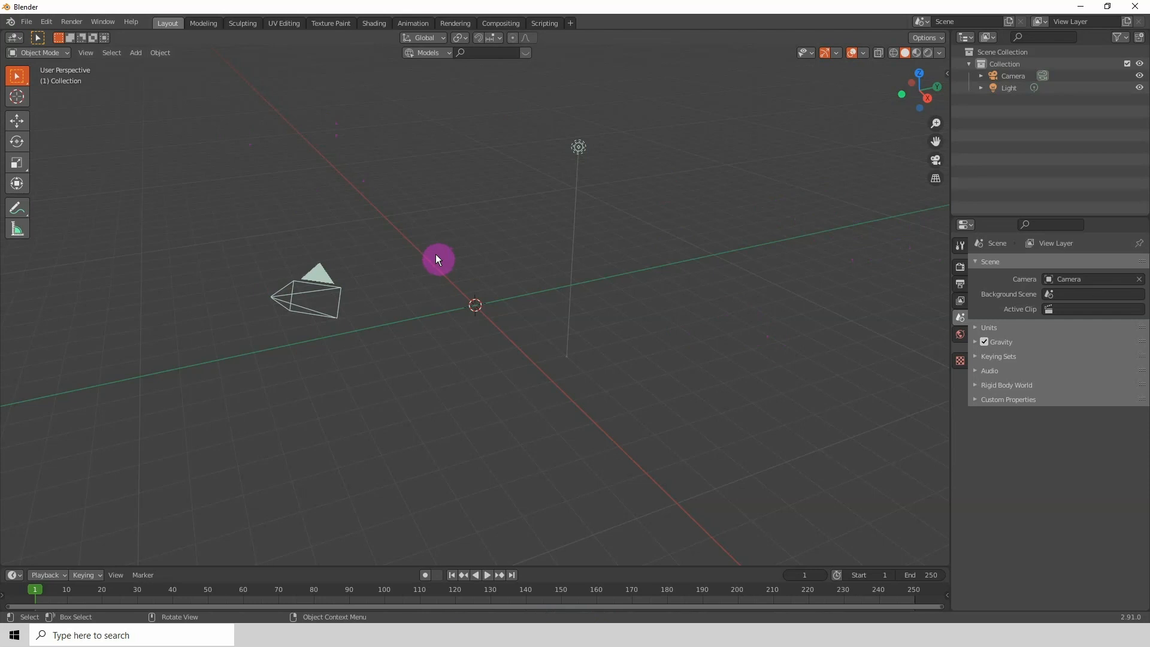
left_click_drag(432, 257, 507, 346)
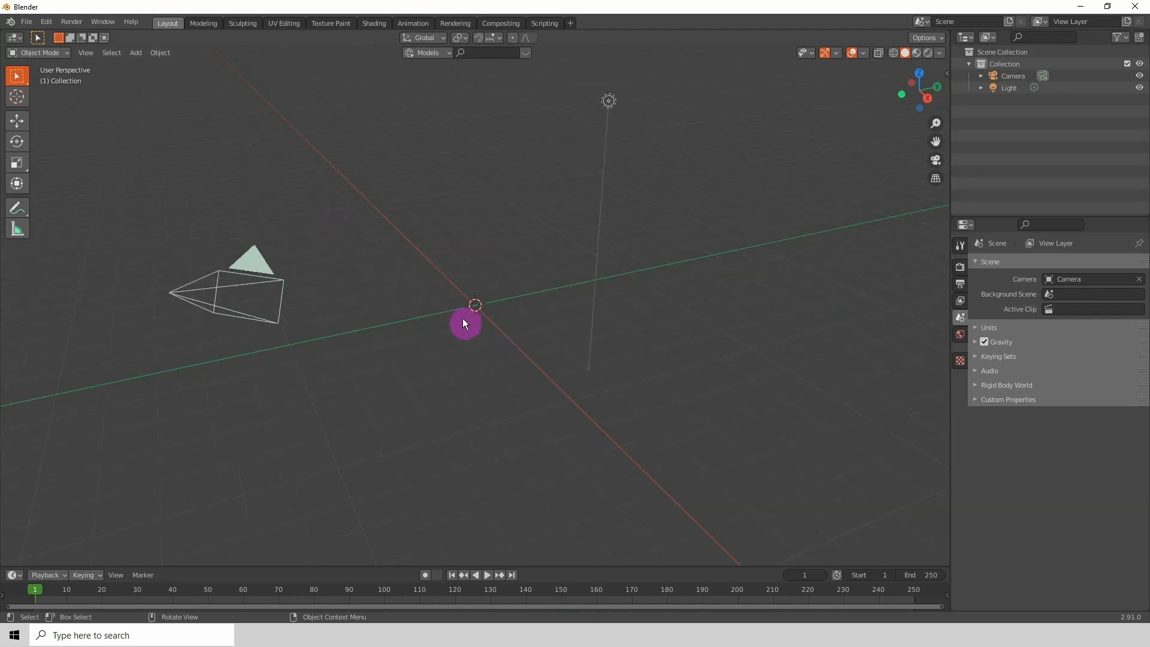
- Search the add-ons in the preferences for "images" and expand the details of Import Images as Planes
left_click(48, 24)
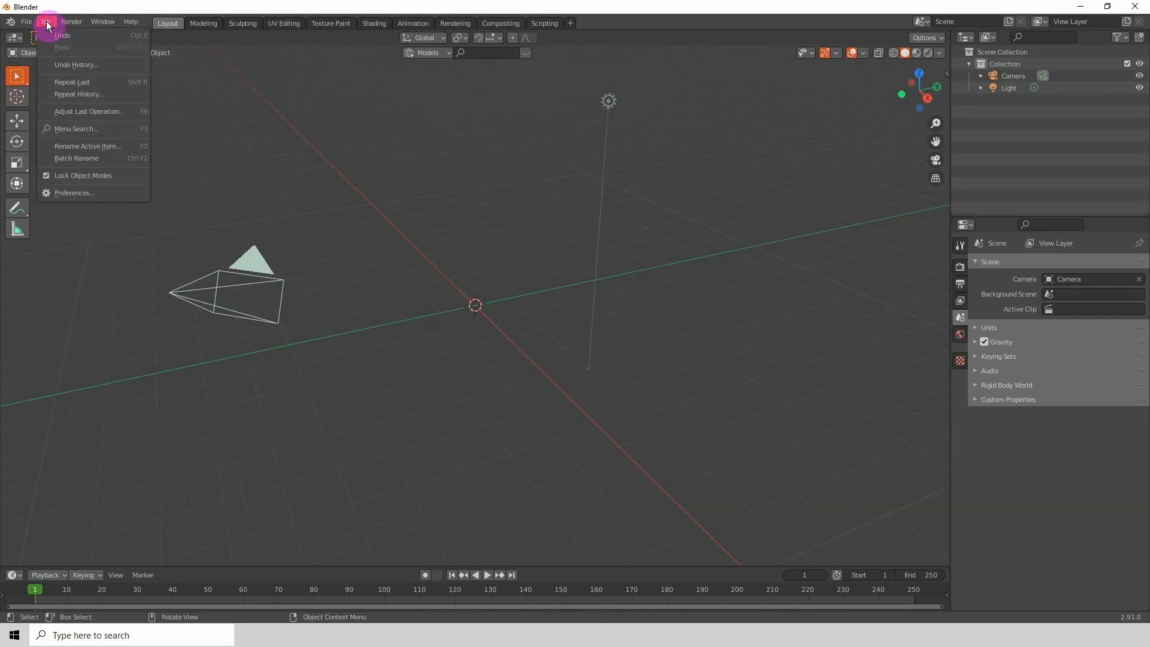
left_click(70, 195)
left_click_drag(181, 47, 436, 91)
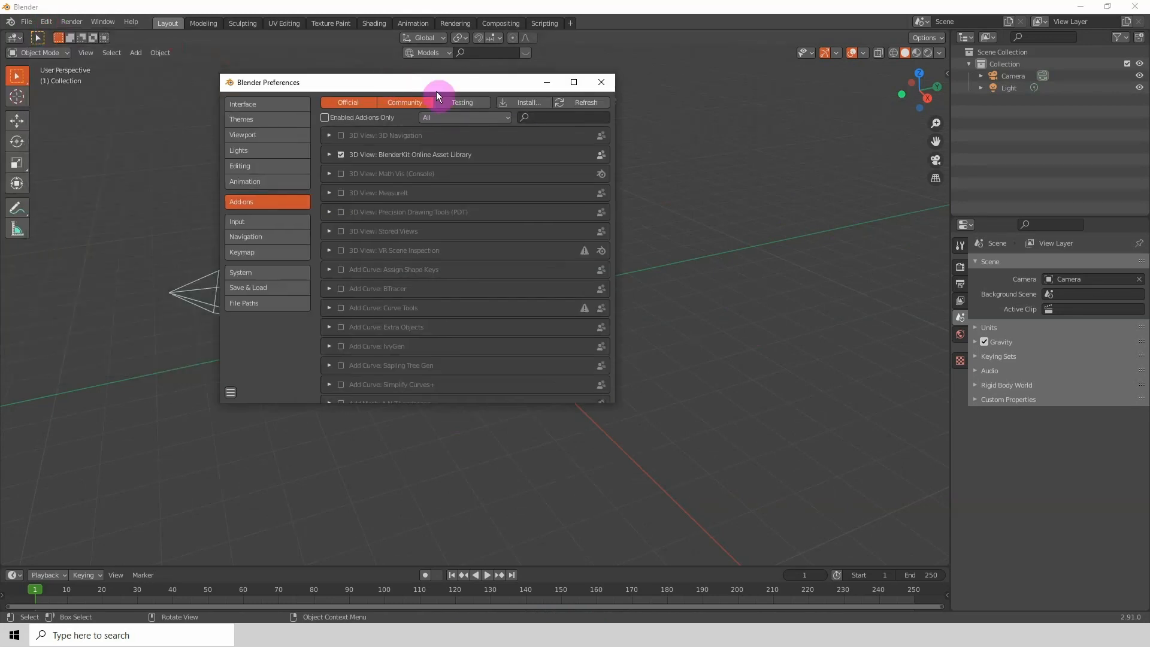
left_click(533, 118)
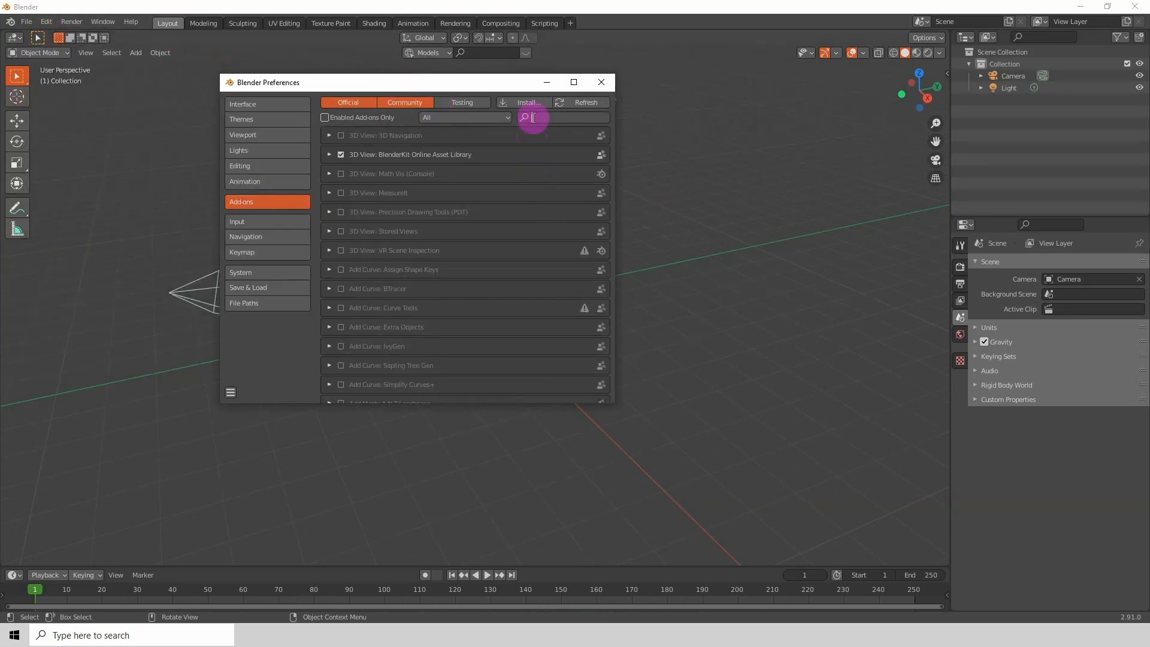
type("images")
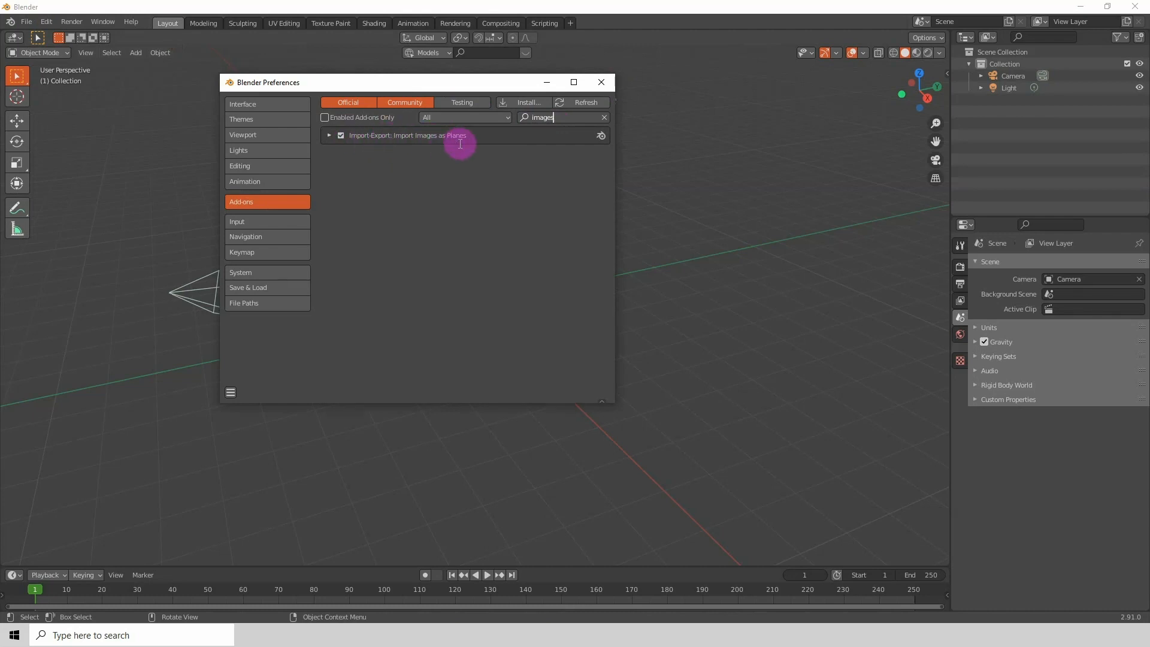
left_click(327, 137)
left_click(328, 136)
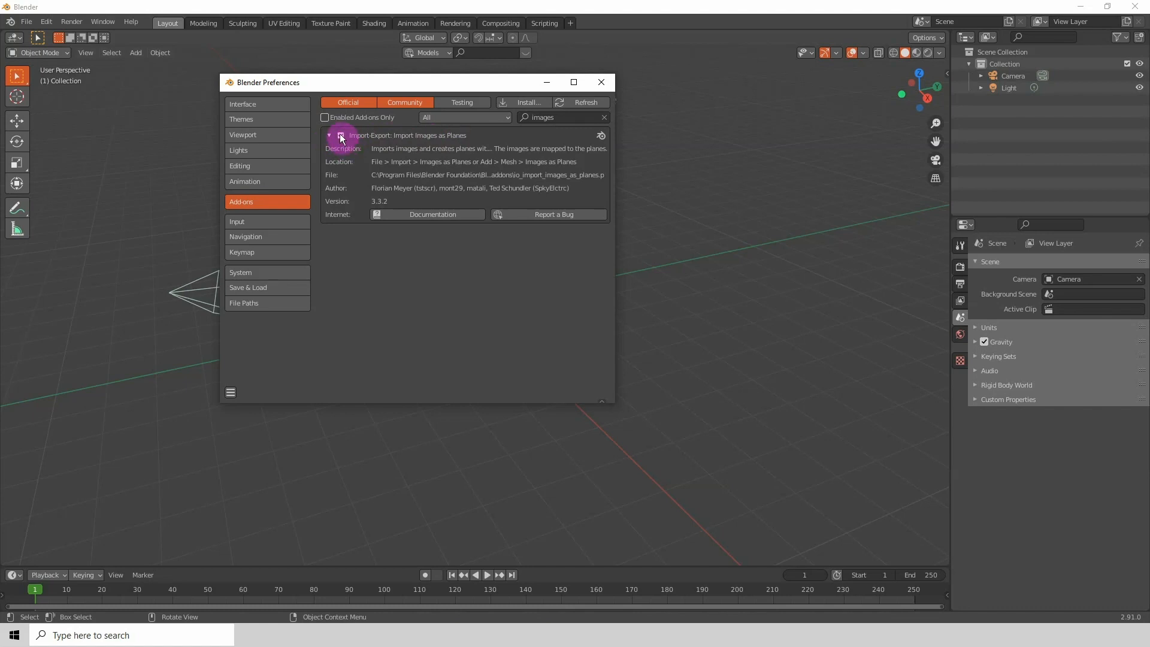
- Save the Blender preferences and close the preferences window
left_click(230, 393)
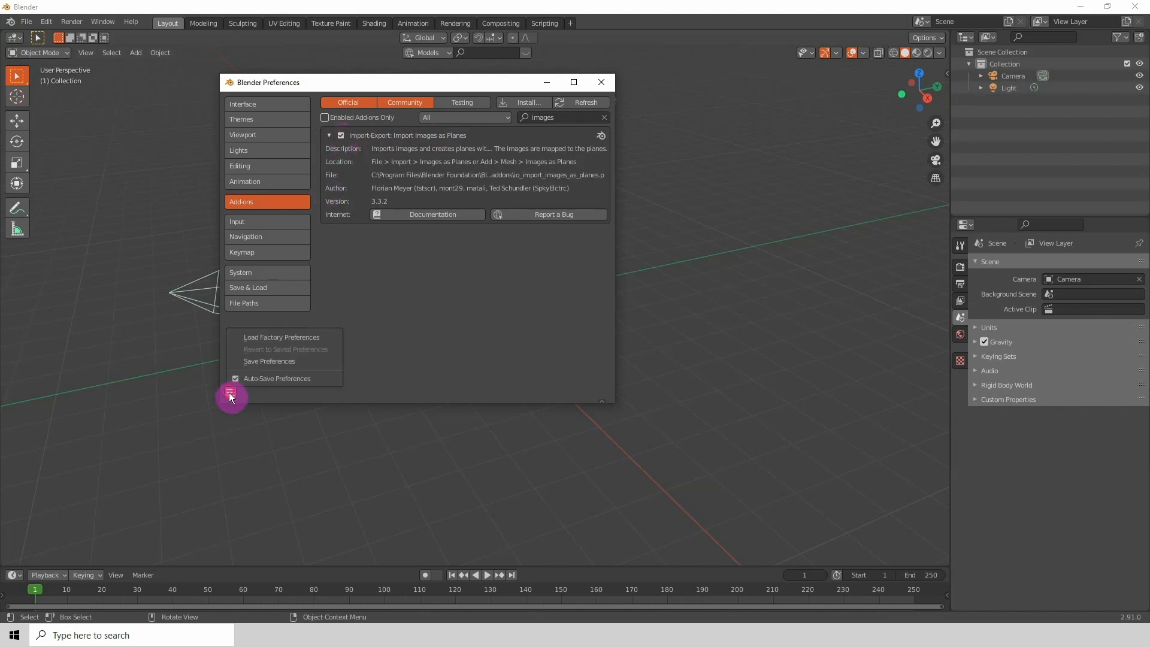
left_click(271, 361)
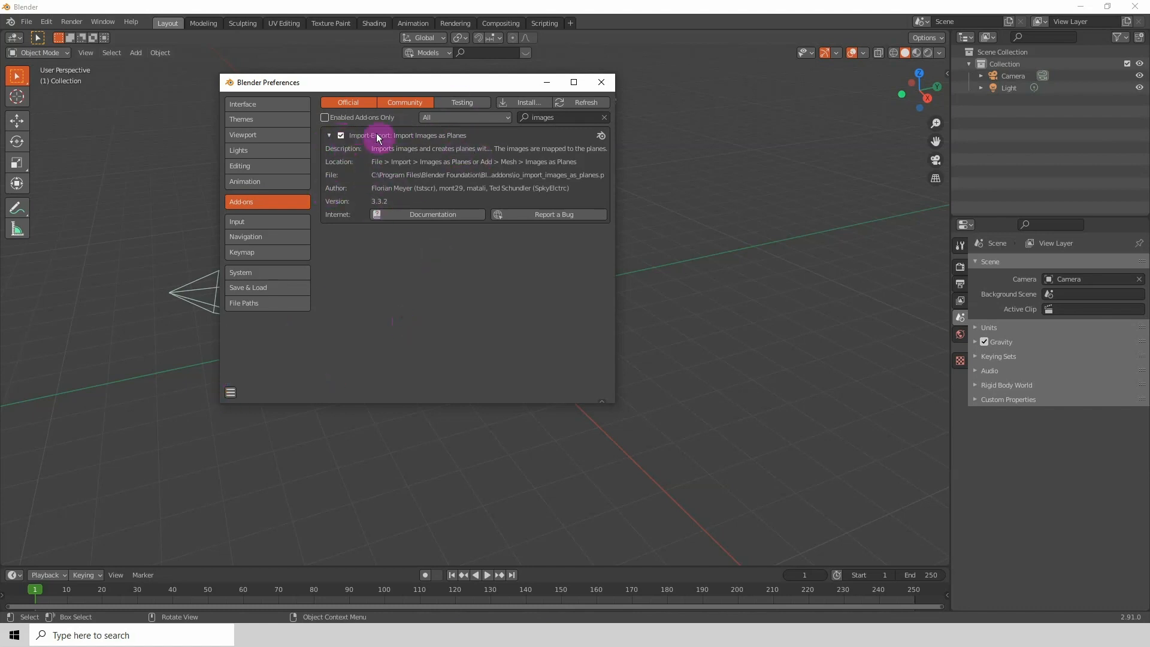
left_click(601, 82)
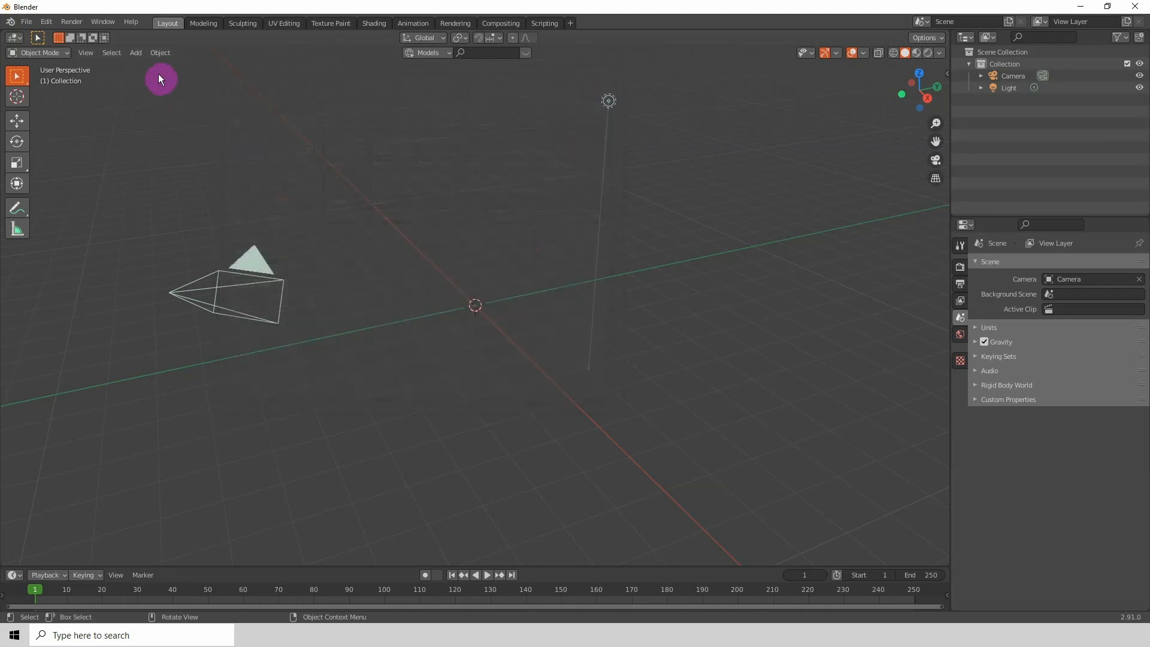
- Start adding Images as Planes and browse to the folder D:\Synfig Files\Rigs\birdie
left_click(138, 54)
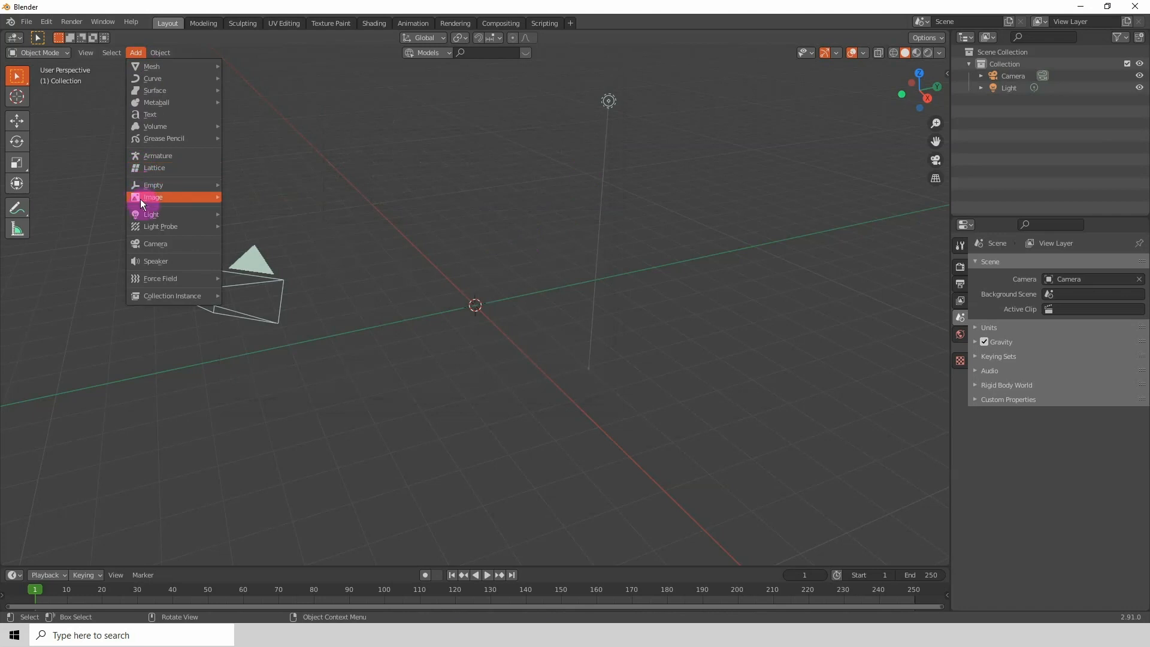
mouse_move(143, 200)
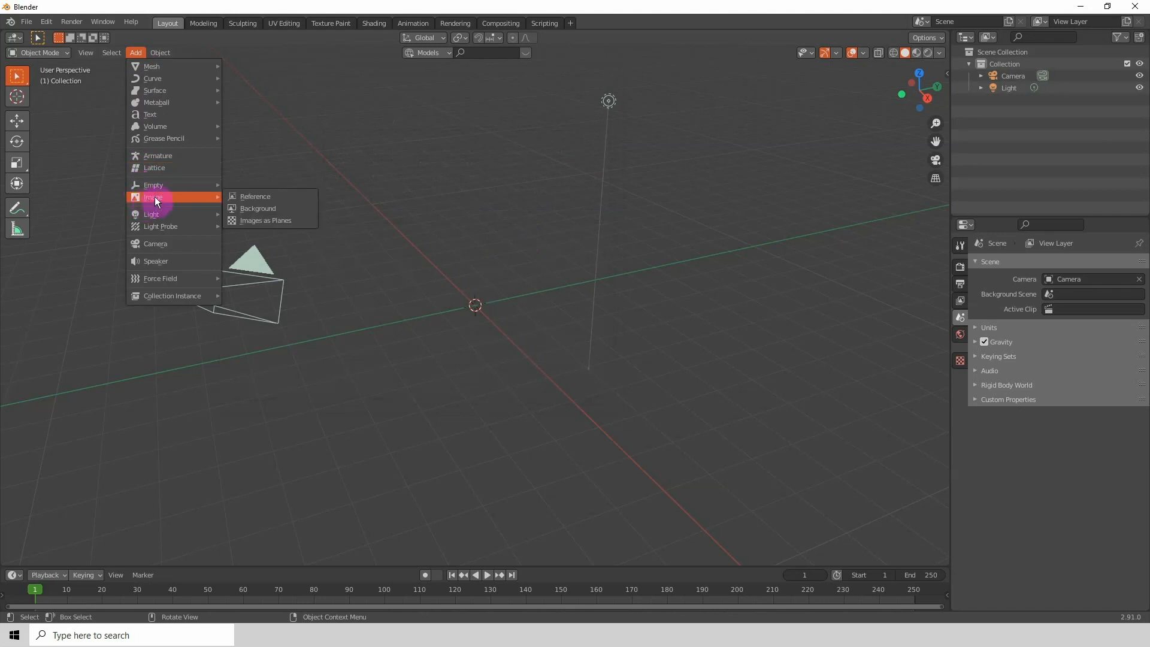
left_click(268, 220)
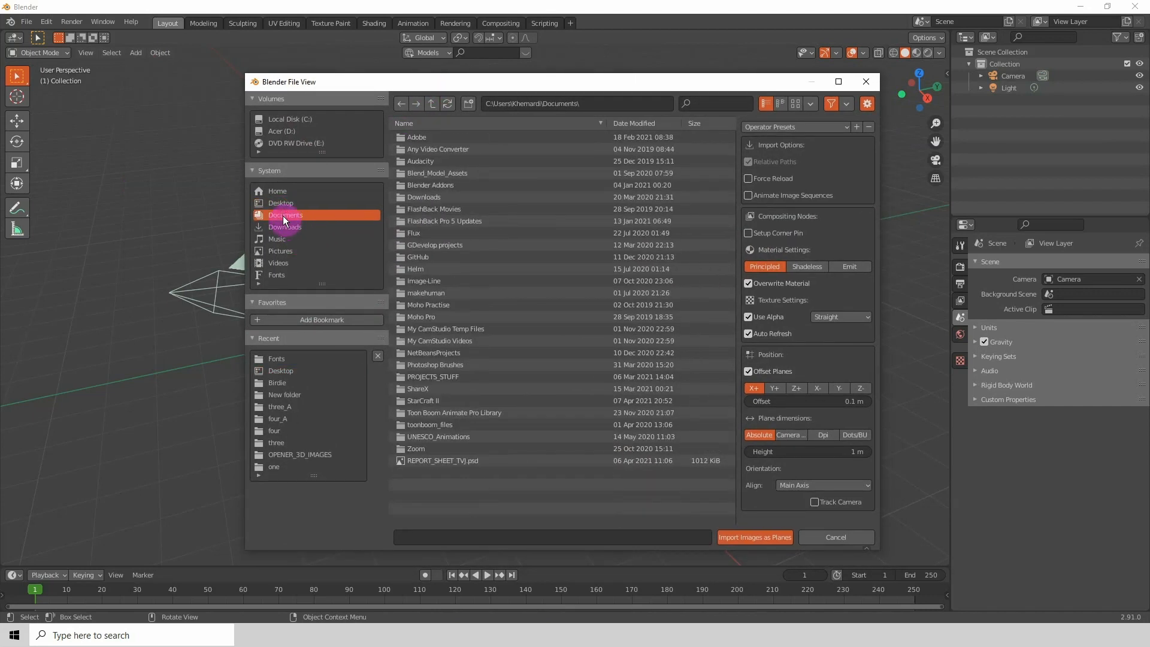
left_click(282, 137)
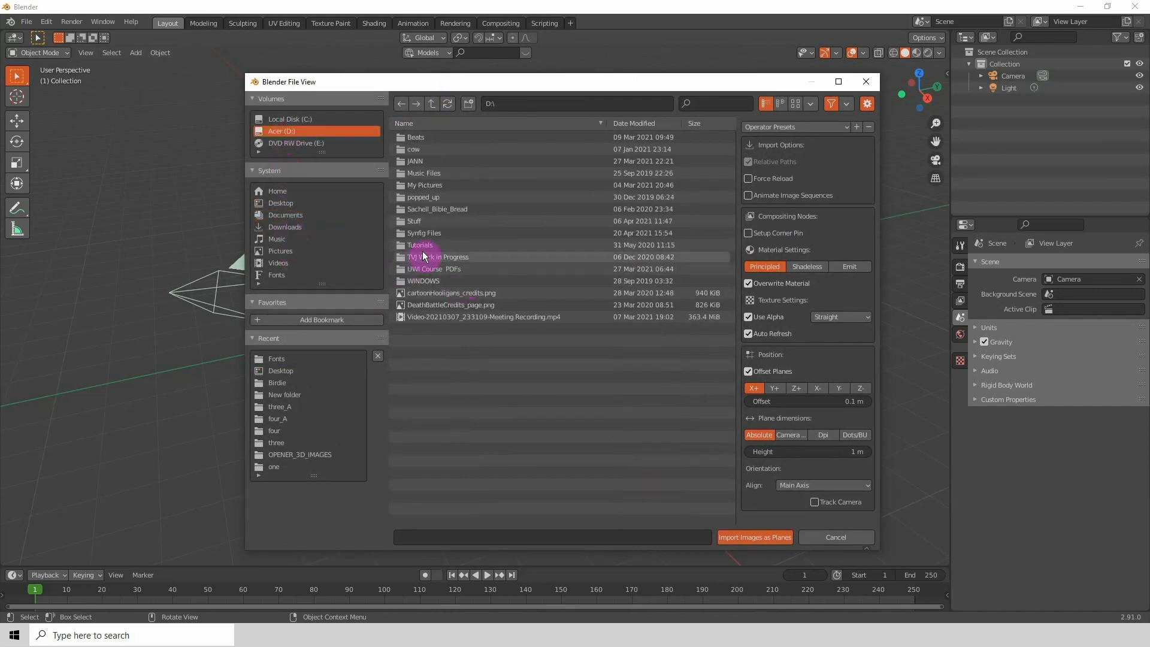
left_click(419, 233)
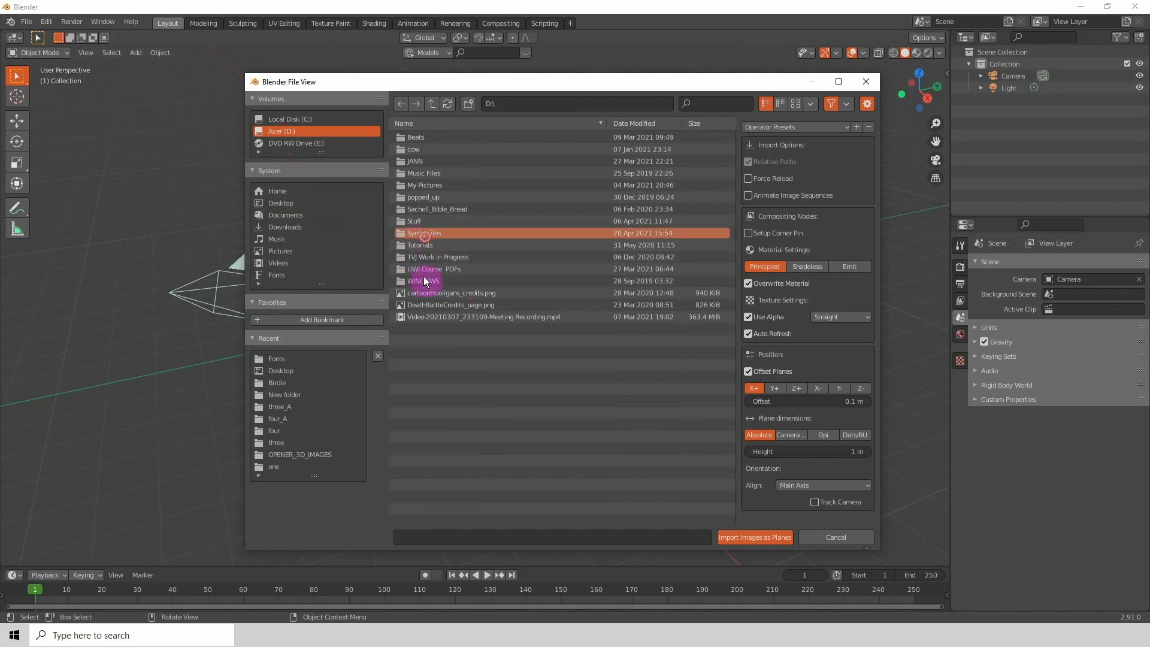
double_click(421, 234)
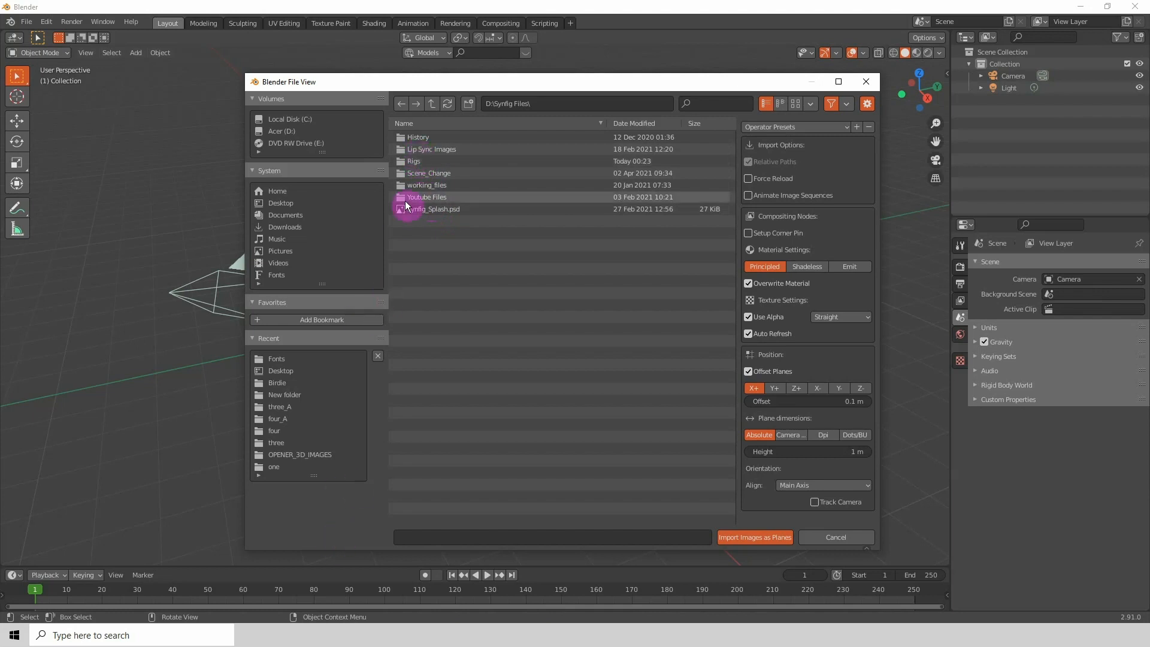
double_click(416, 161)
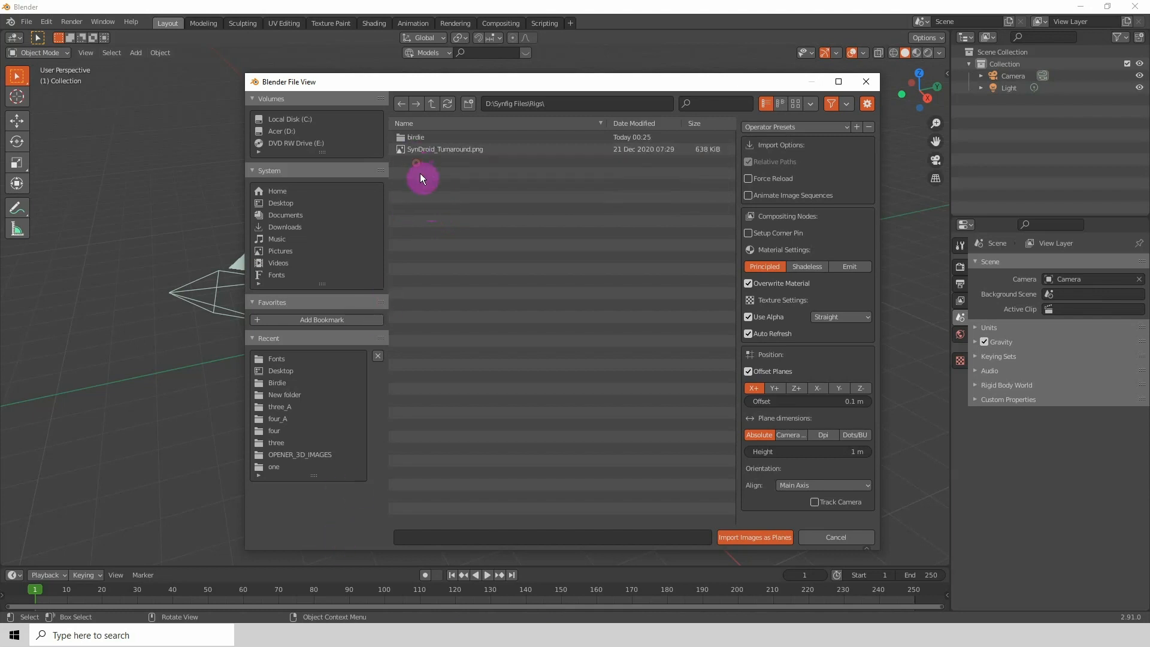
double_click(411, 137)
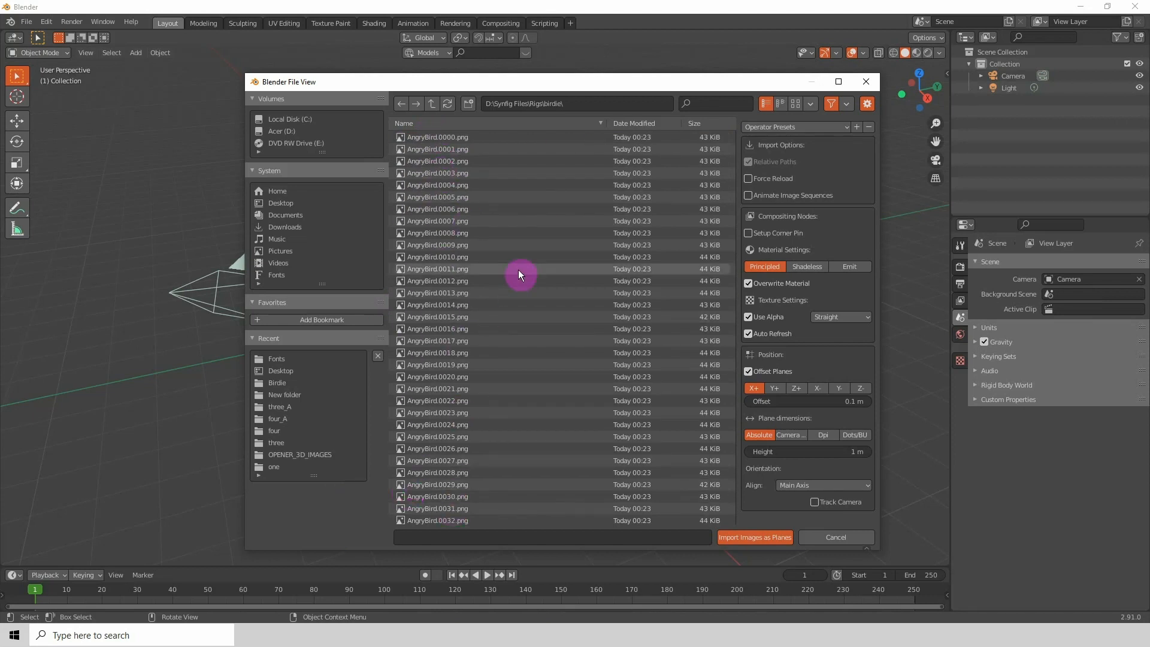
- Select all AngryBird PNG frames and import them as a plane with Animate Image Sequences enabled and a Shadeless material
key("a")
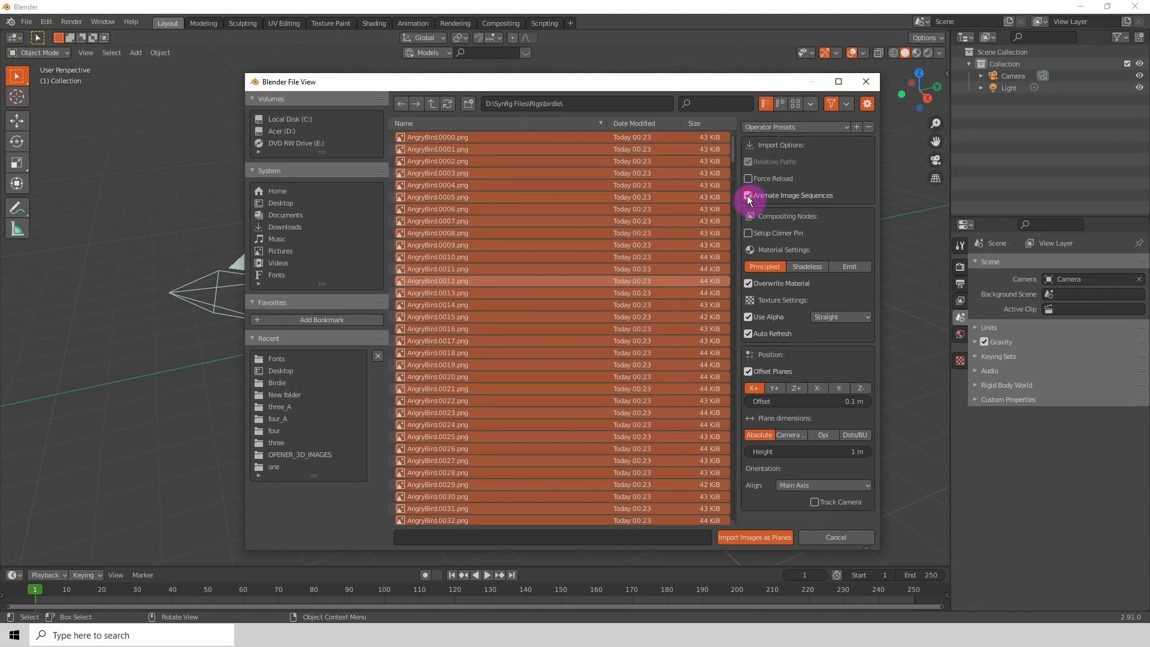
left_click(804, 268)
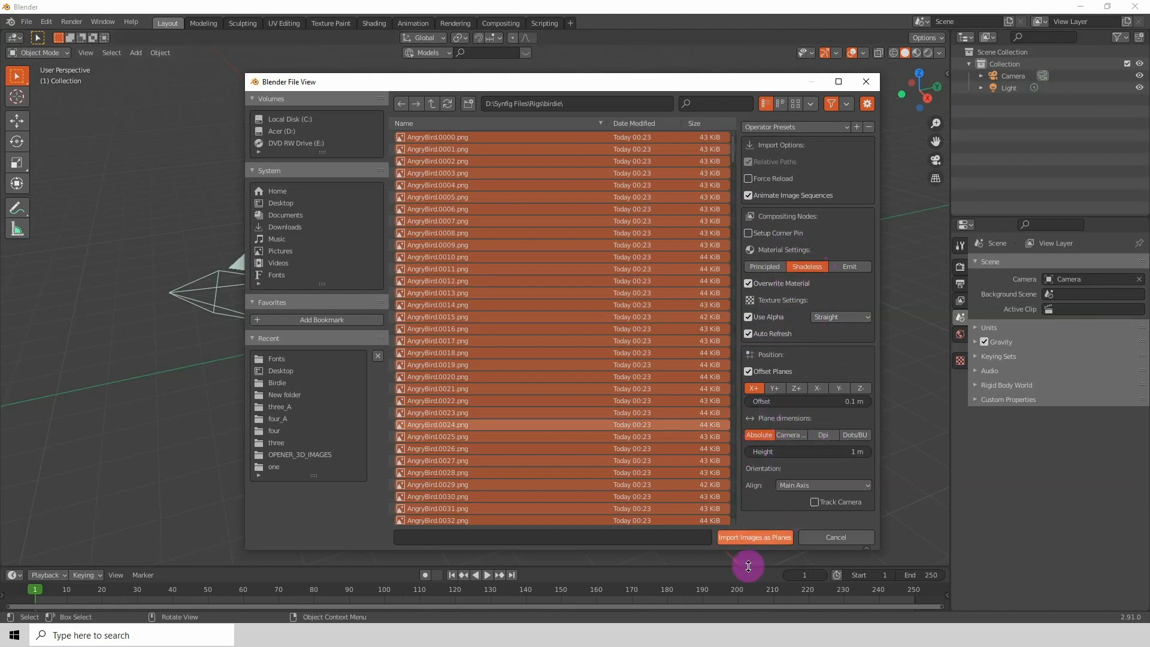
left_click(749, 537)
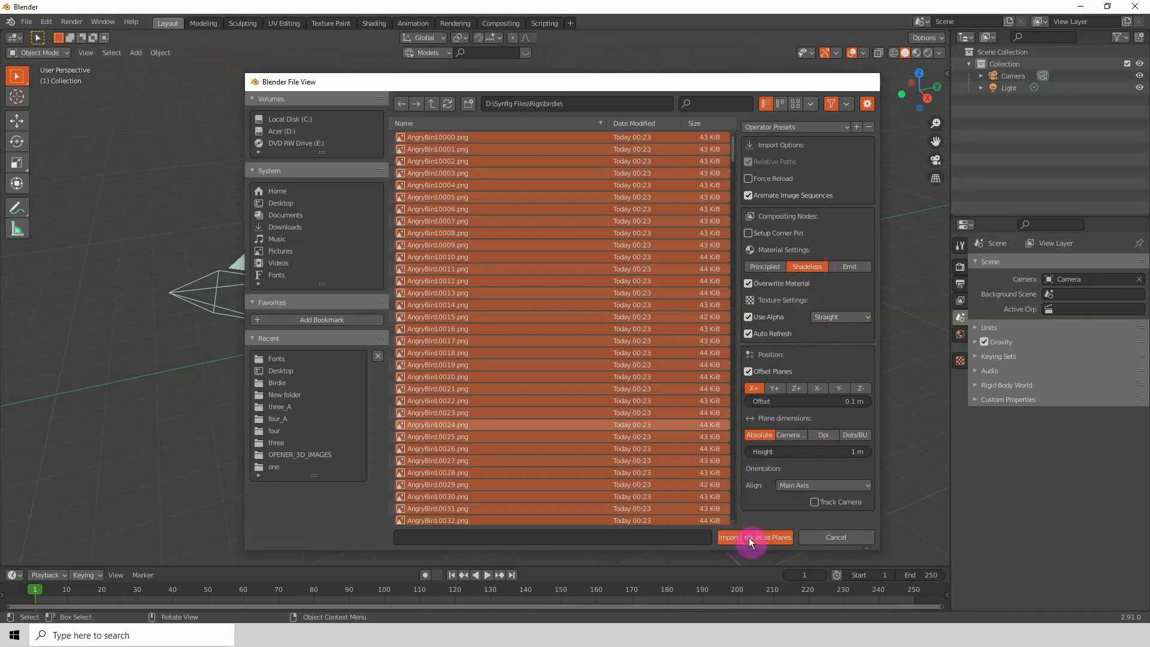
scroll(504, 397, "up", 2)
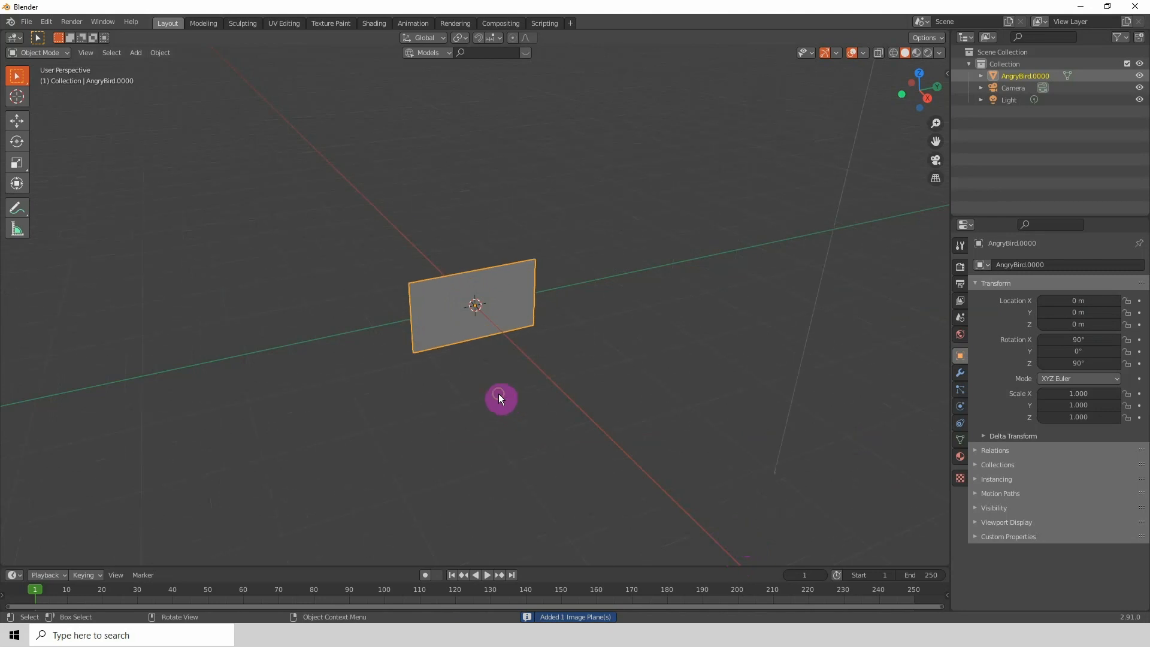
- Switch the 3D viewport to Rendered shading to display the AngryBird texture on the image plane
left_click_drag(498, 393, 463, 372)
scroll(475, 358, "up", 2)
scroll(487, 349, "up", 1)
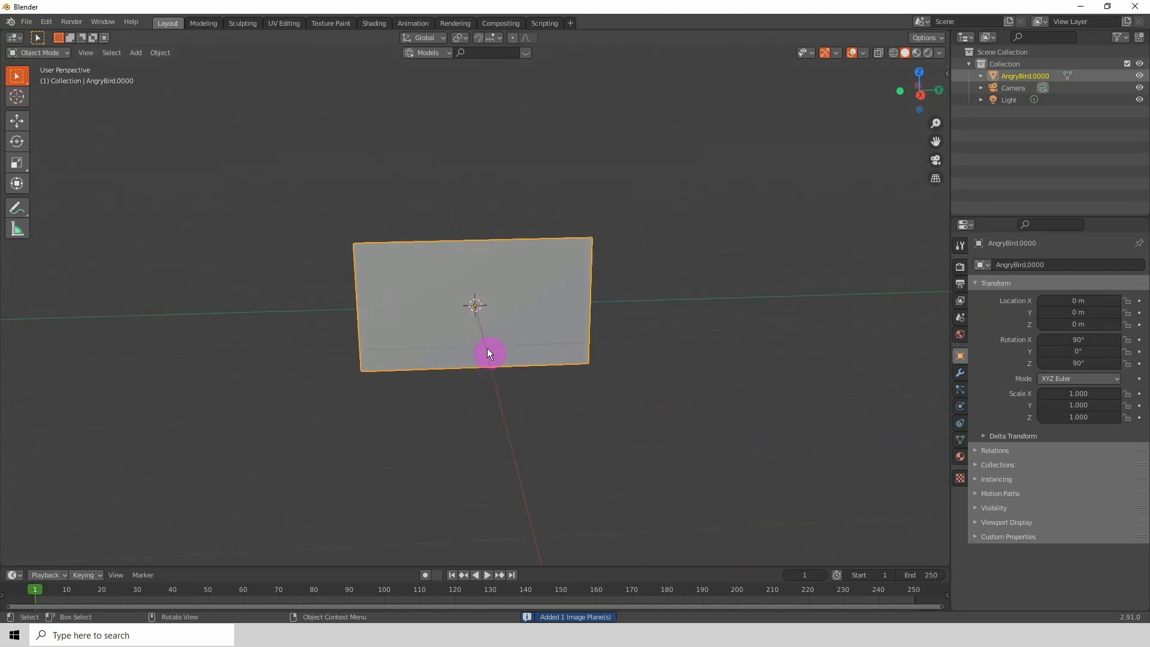
left_click(928, 53)
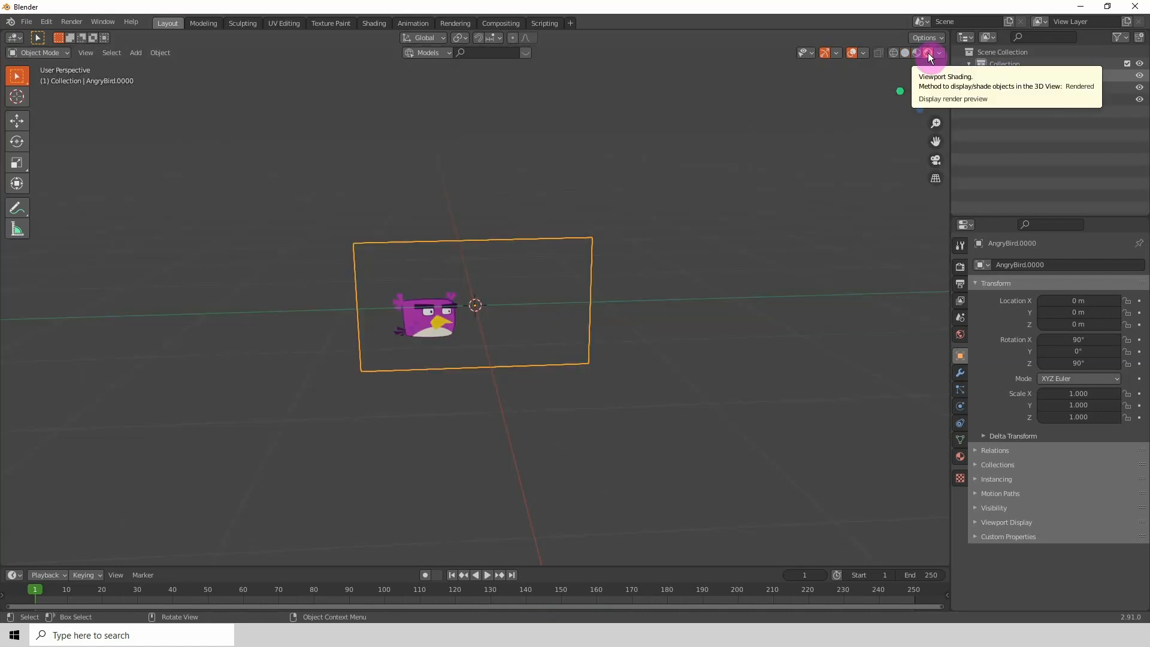
- Play the bird animation in the viewport, view the image plane from another angle, and stop playback
scroll(454, 351, "up", 3)
left_click_drag(454, 351, 413, 384)
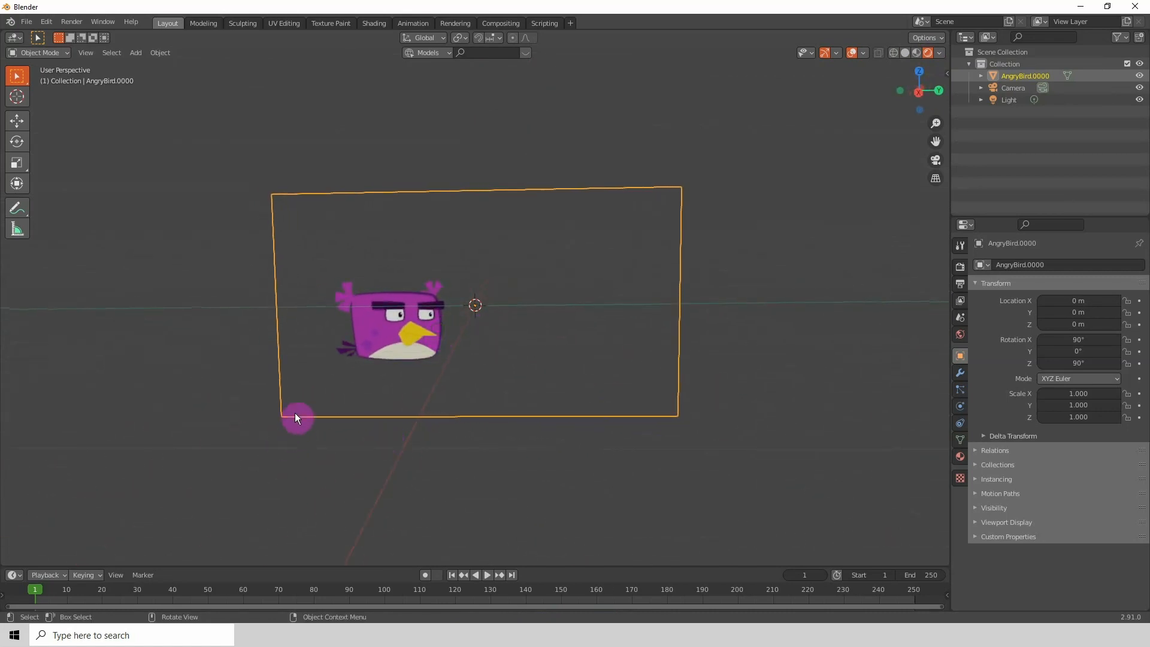
key("space")
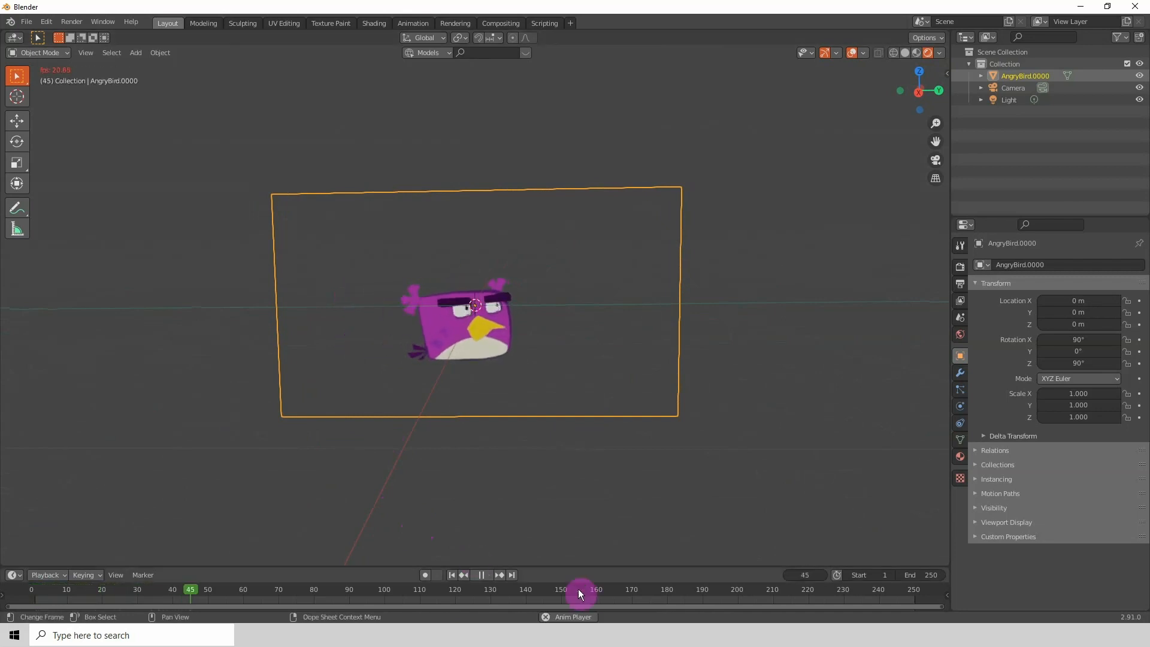
left_click_drag(470, 429, 510, 378)
key("space")
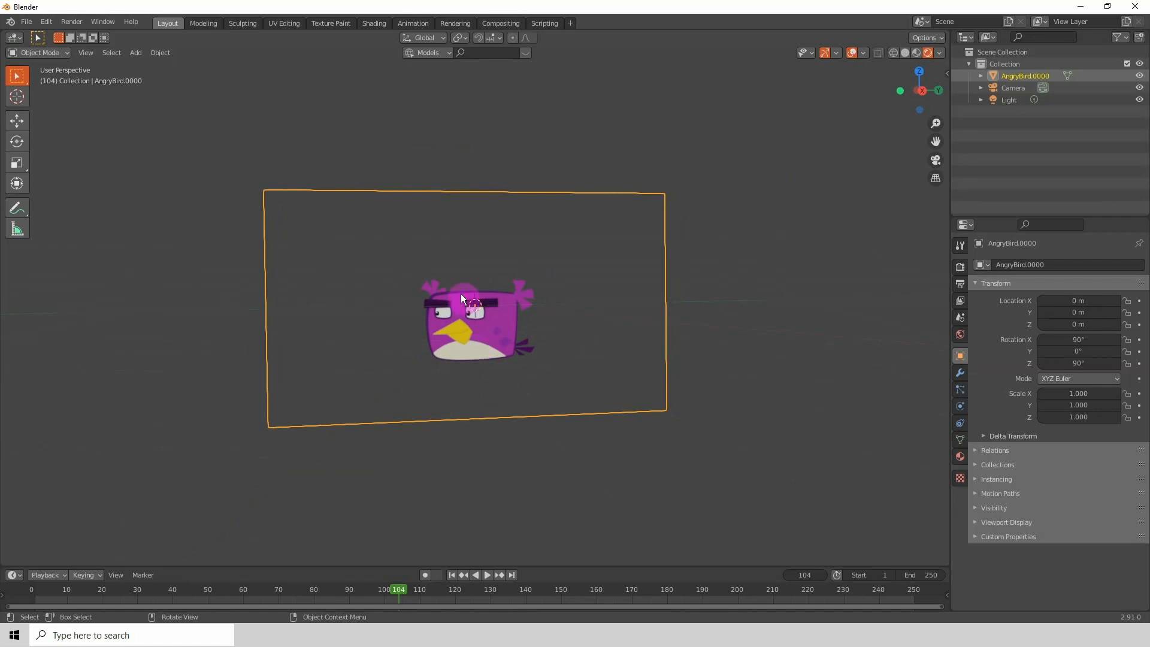
- Move the AngryBird image plane up about 0.24 m along the global Z axis
left_click_drag(475, 350, 470, 245)
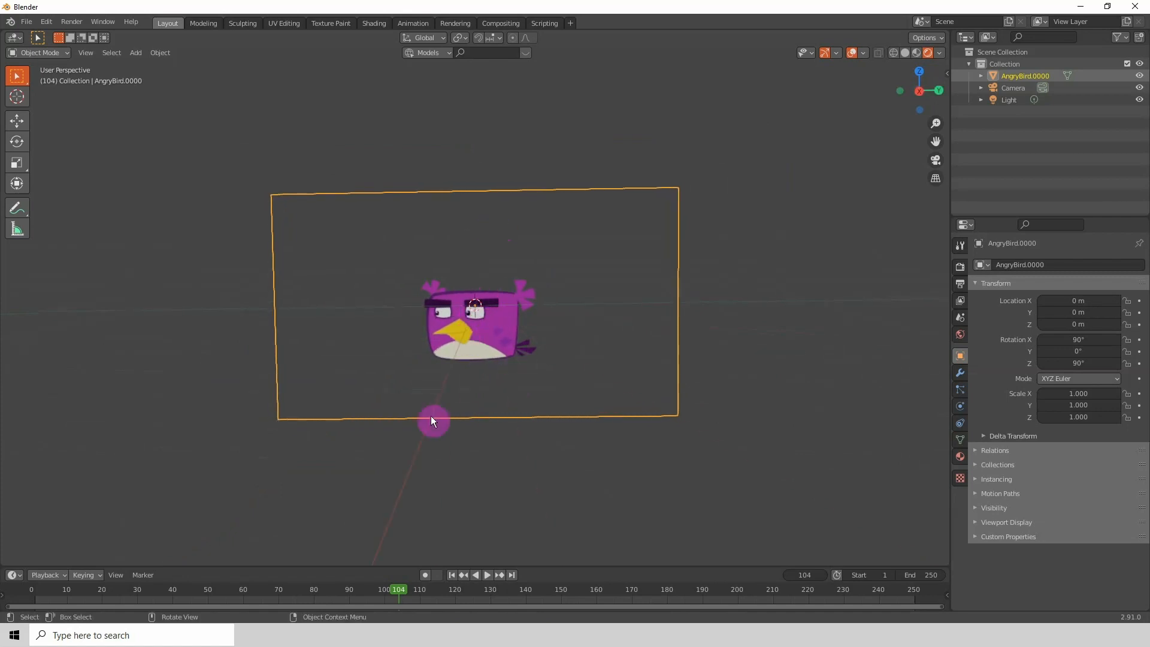
key("g")
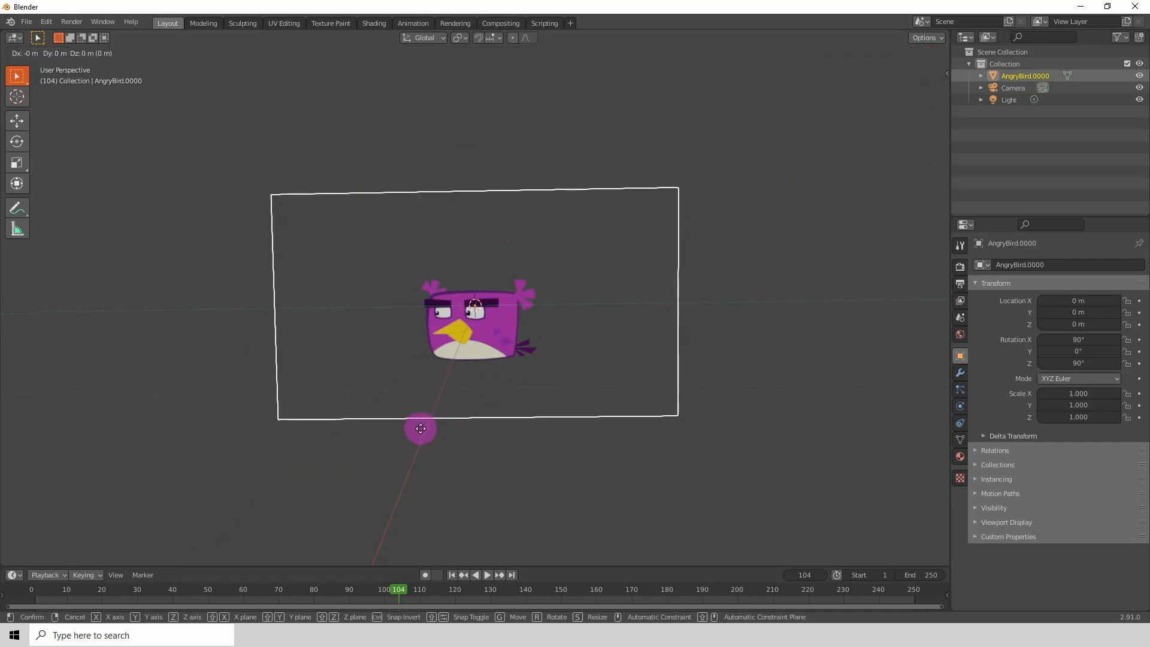
key("z")
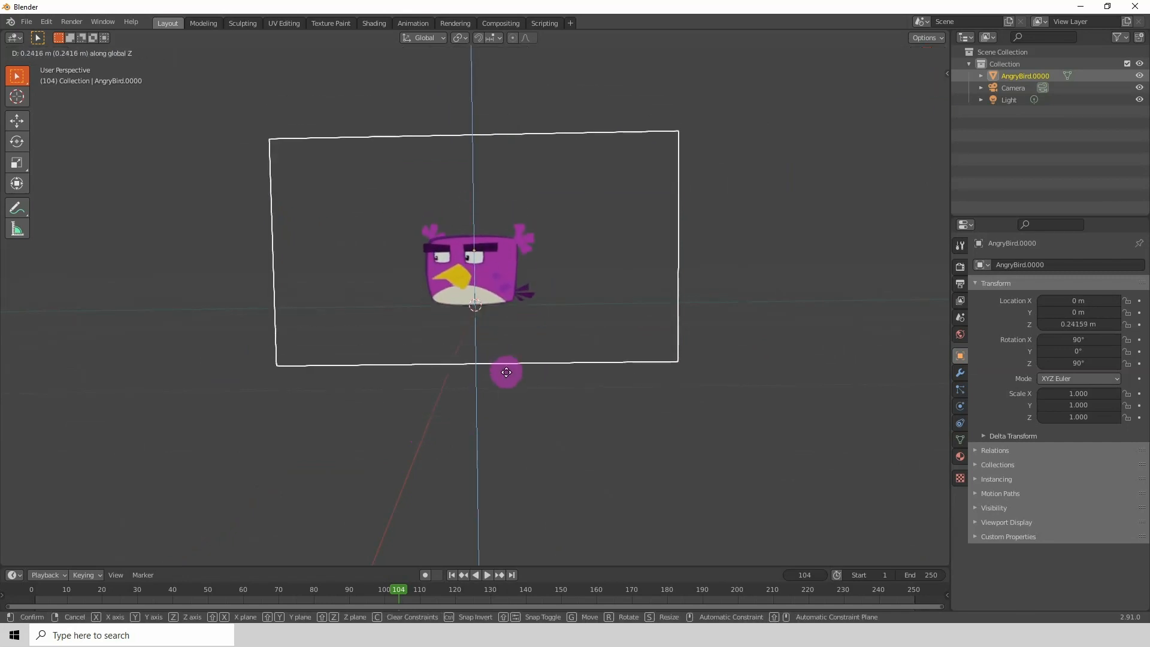
left_click(505, 370)
left_click_drag(451, 336, 675, 326)
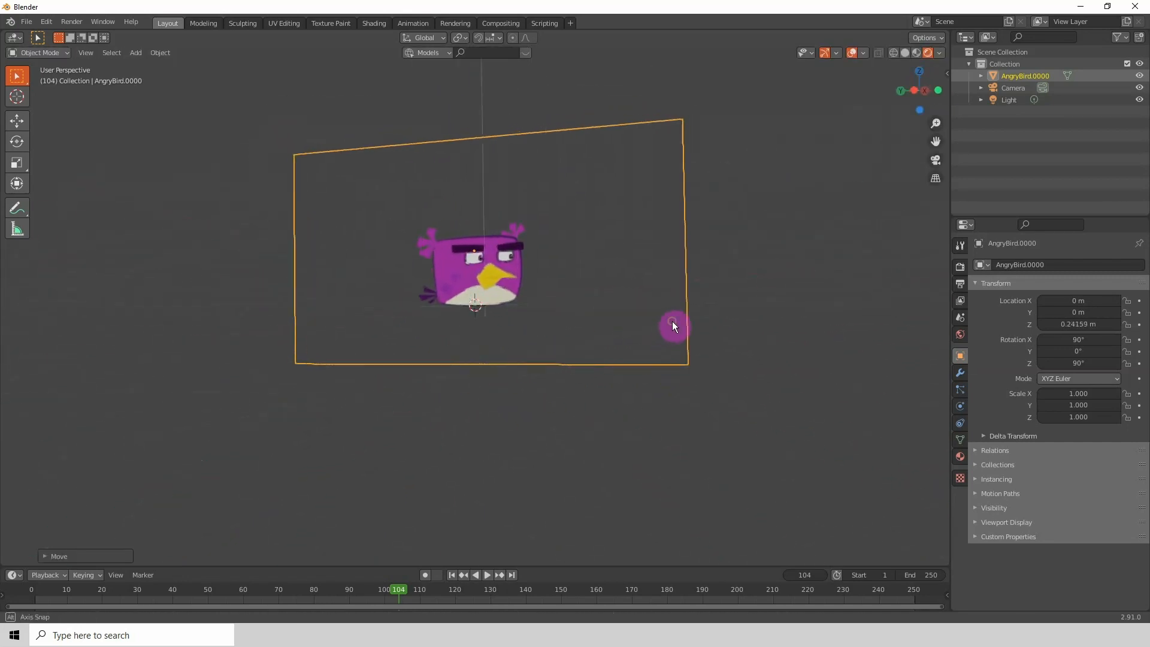
left_click_drag(588, 339, 317, 484)
- Set the current frame to 15 and show the material settings of the AngryBird plane
key("b")
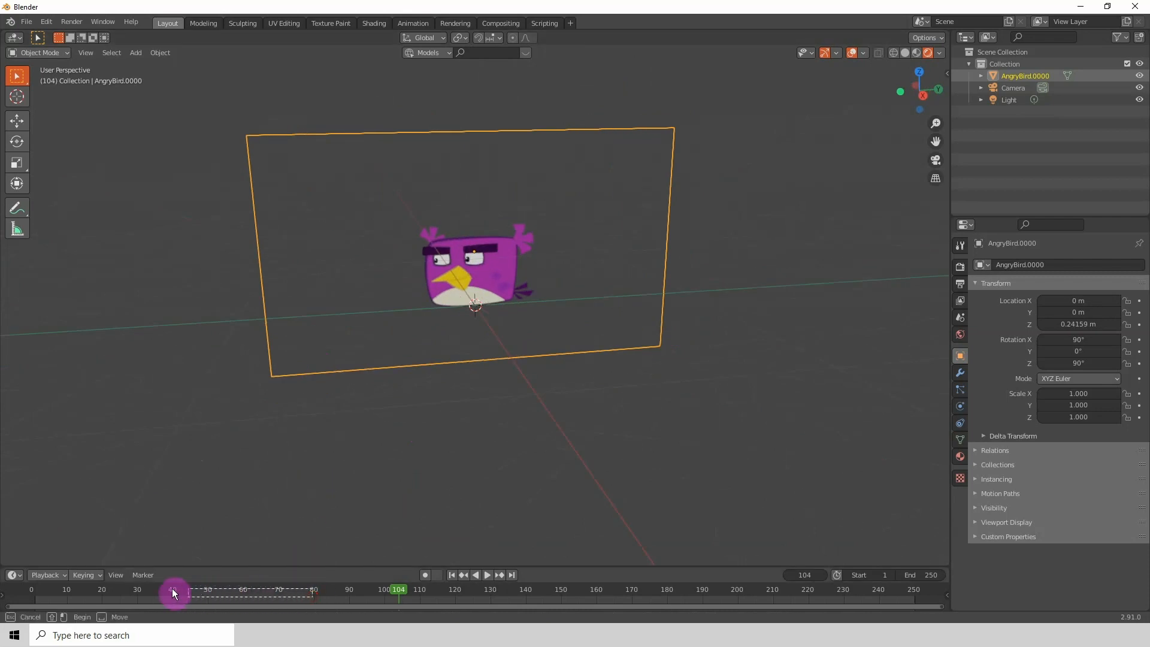
left_click_drag(161, 596, 85, 591)
mouse_move(430, 278)
left_mouse_down()
mouse_move(391, 254)
mouse_move(412, 269)
left_mouse_up()
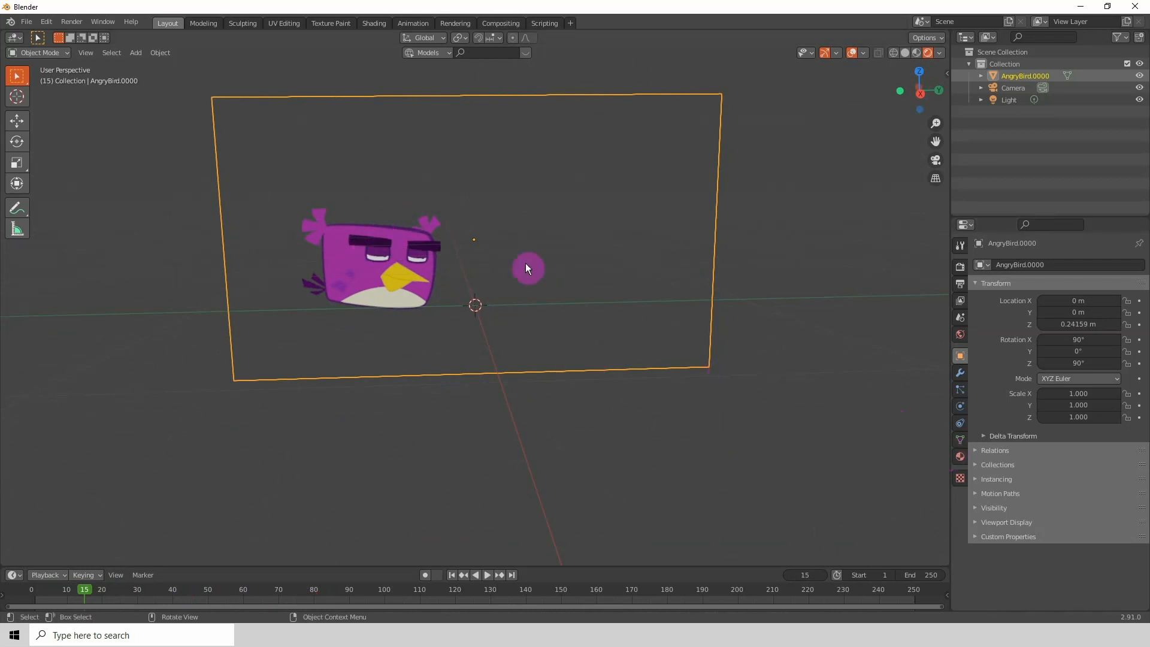
left_click(961, 458)
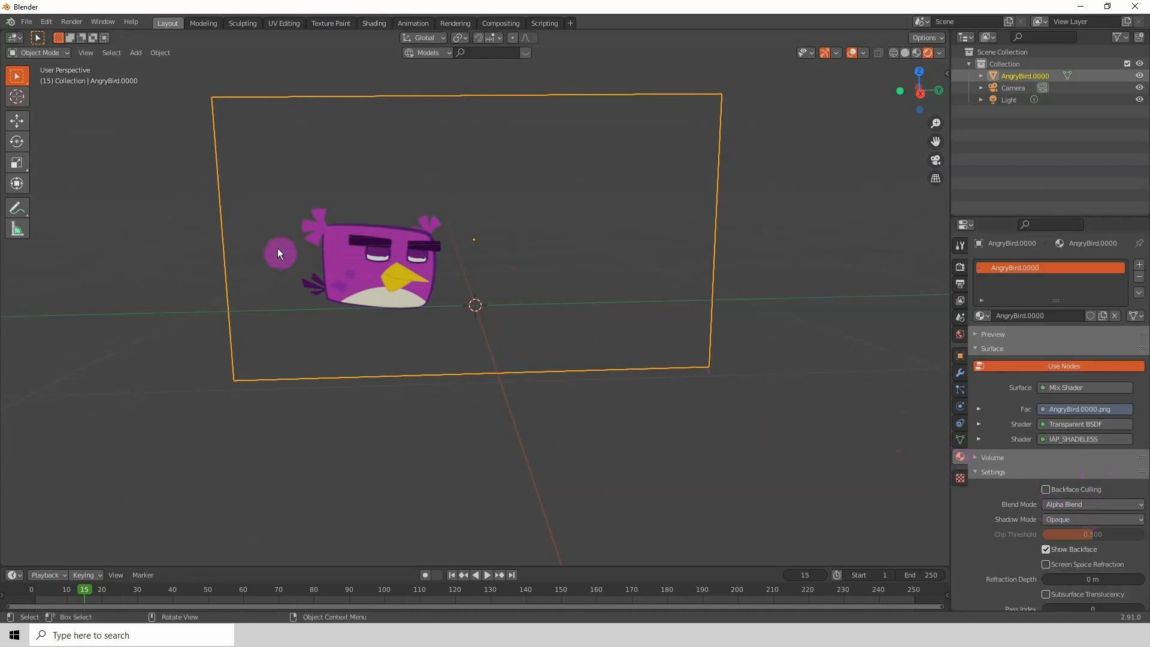
- Add a plane mesh at the 3D cursor as a ground beneath the bird and inspect the cast shadow
left_click(135, 52)
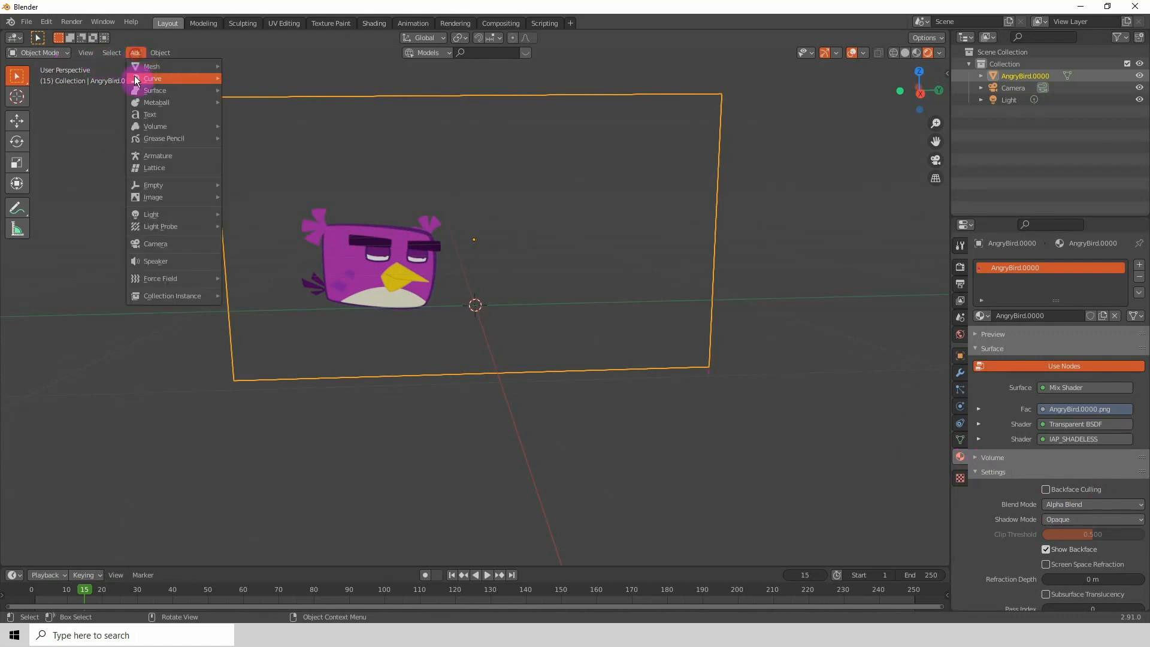
mouse_move(151, 67)
left_click(249, 66)
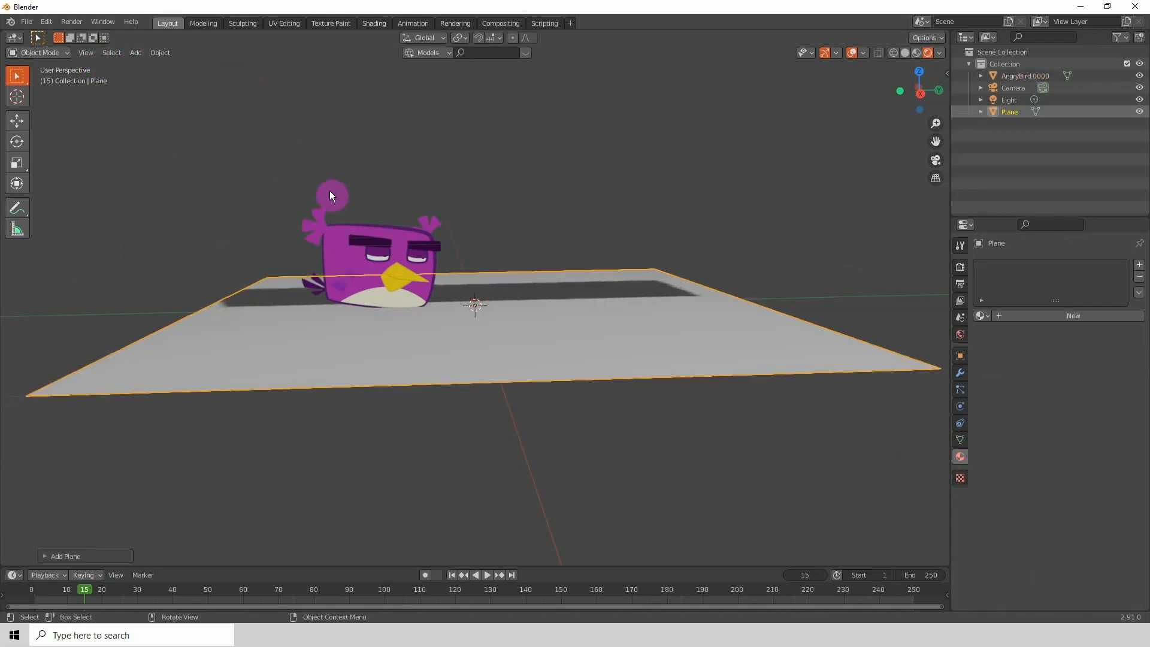
left_click_drag(392, 288, 413, 347)
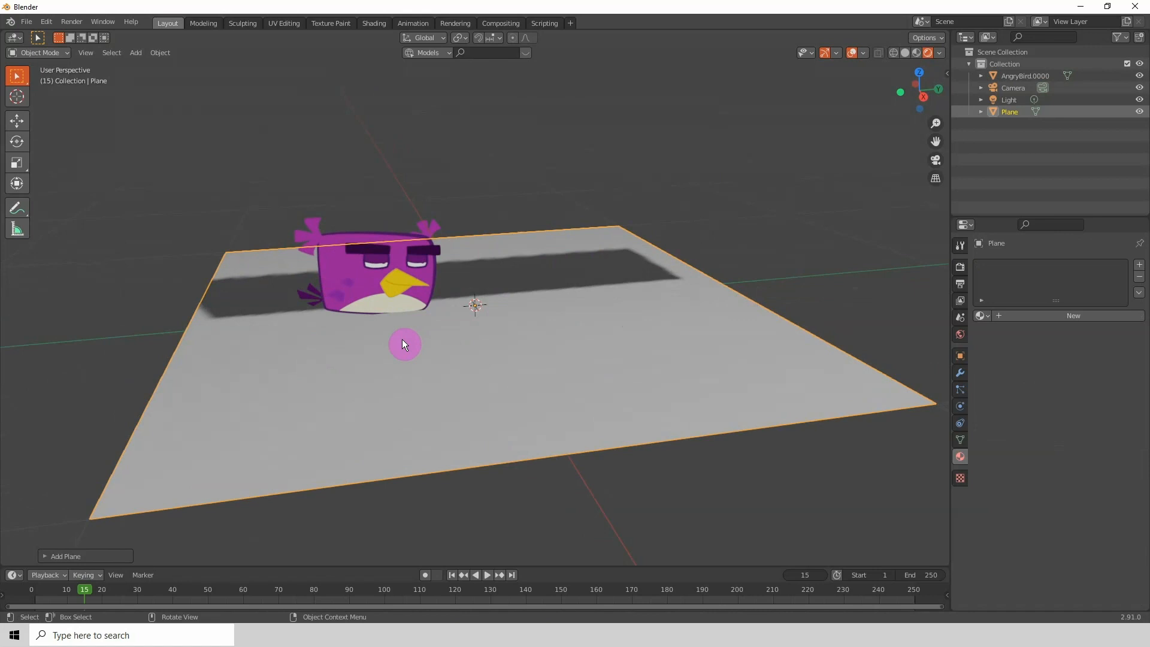
mouse_move(513, 300)
left_mouse_down()
mouse_move(469, 300)
mouse_move(518, 293)
left_mouse_up()
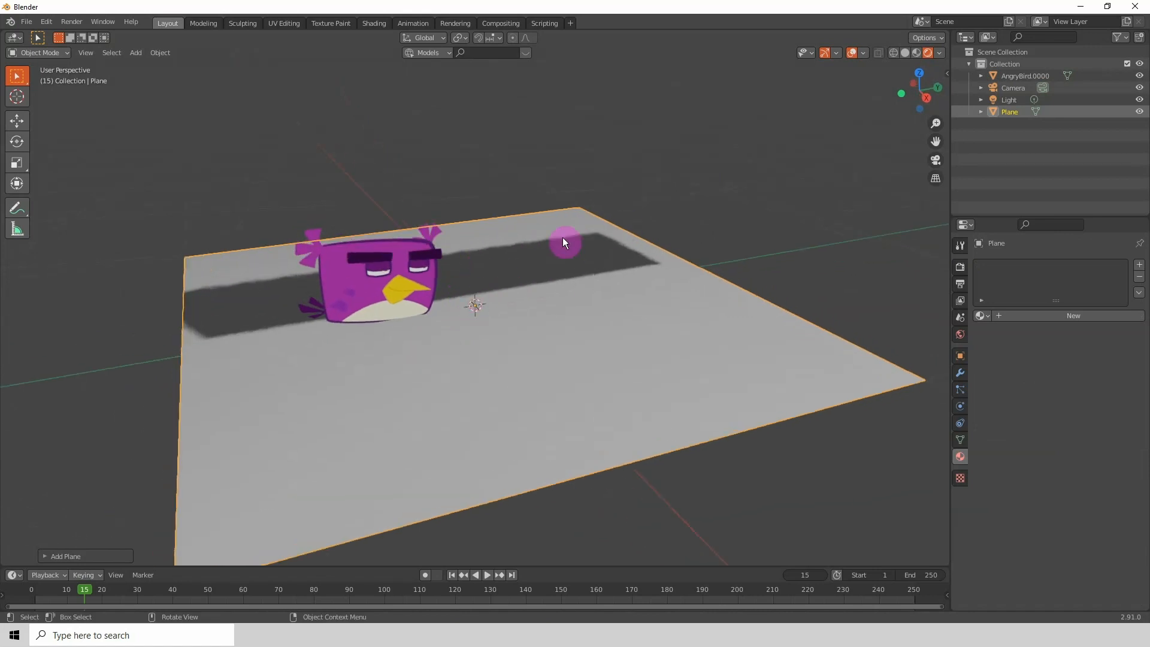
left_click_drag(562, 237, 401, 272)
- Set the Shadow Mode of the AngryBird image plane's material to Alpha Clip
left_click(400, 272)
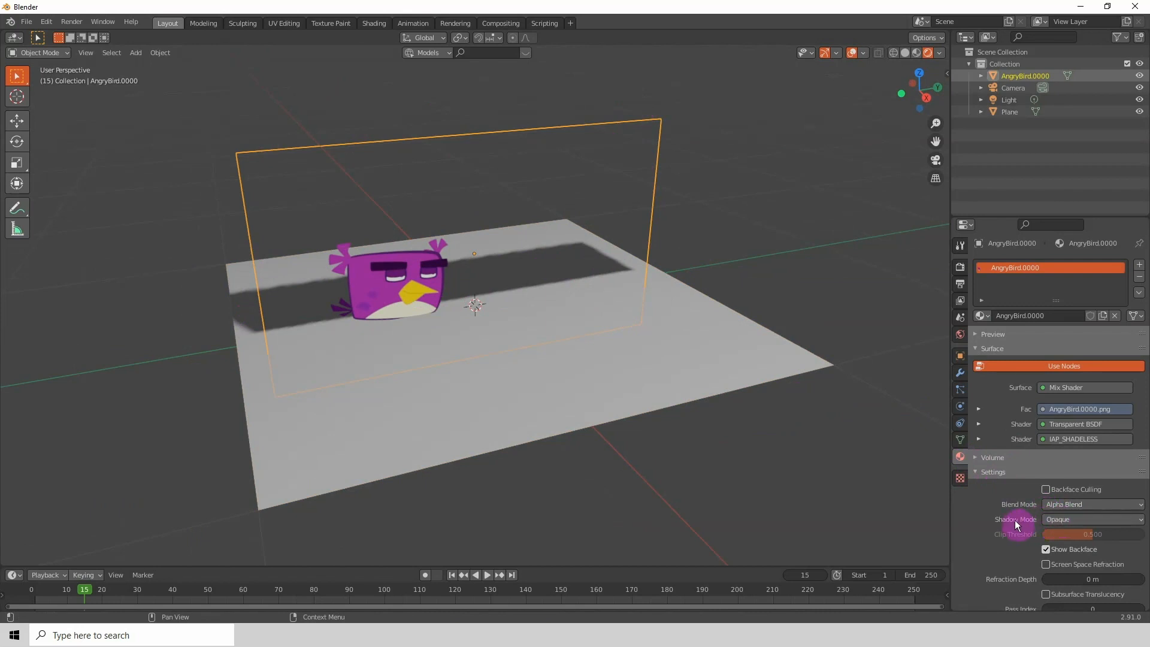
left_click(1082, 520)
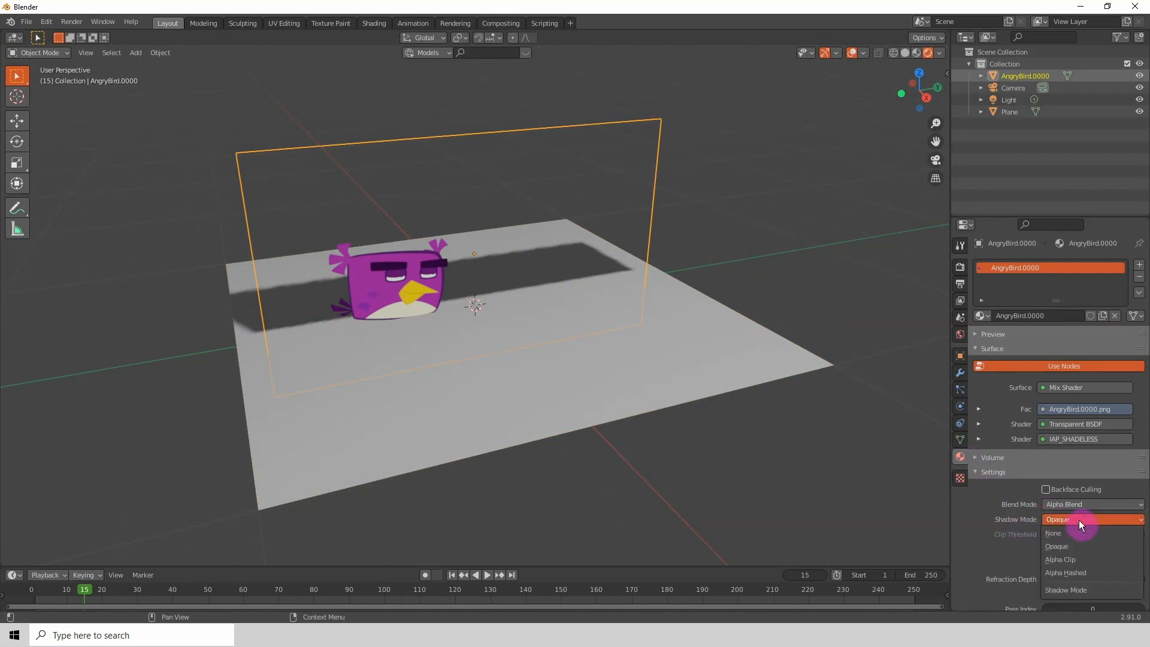
left_click(1072, 560)
mouse_move(444, 272)
left_mouse_down()
mouse_move(480, 274)
mouse_move(417, 281)
mouse_move(398, 303)
mouse_move(426, 279)
left_mouse_up()
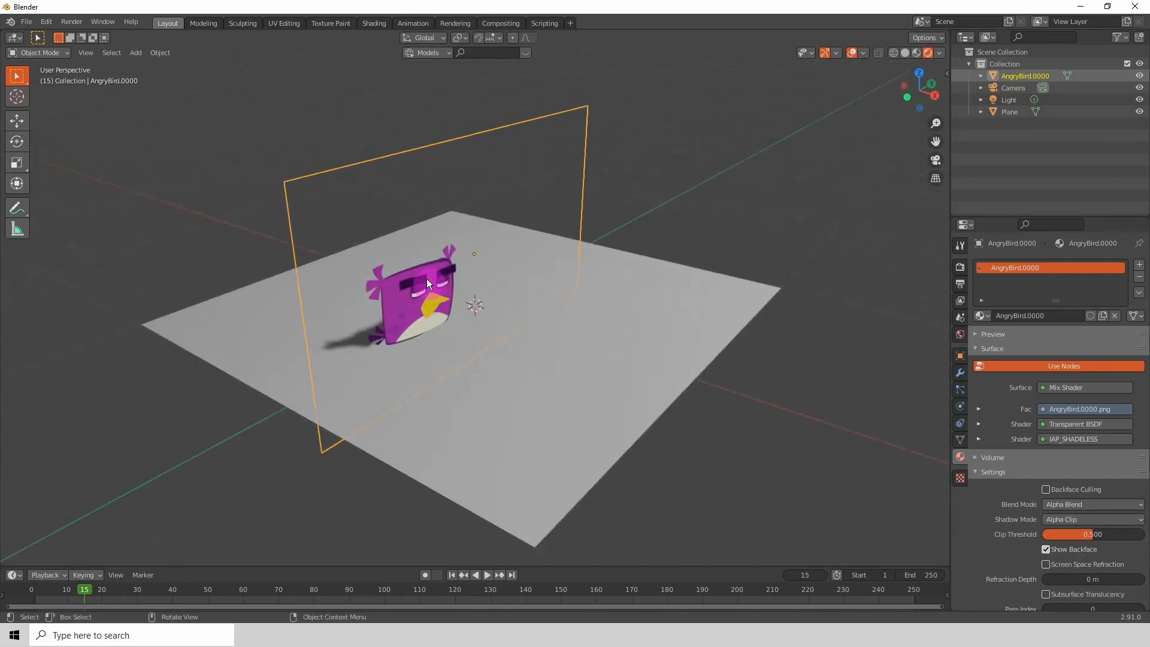
left_click_drag(428, 332, 401, 318)
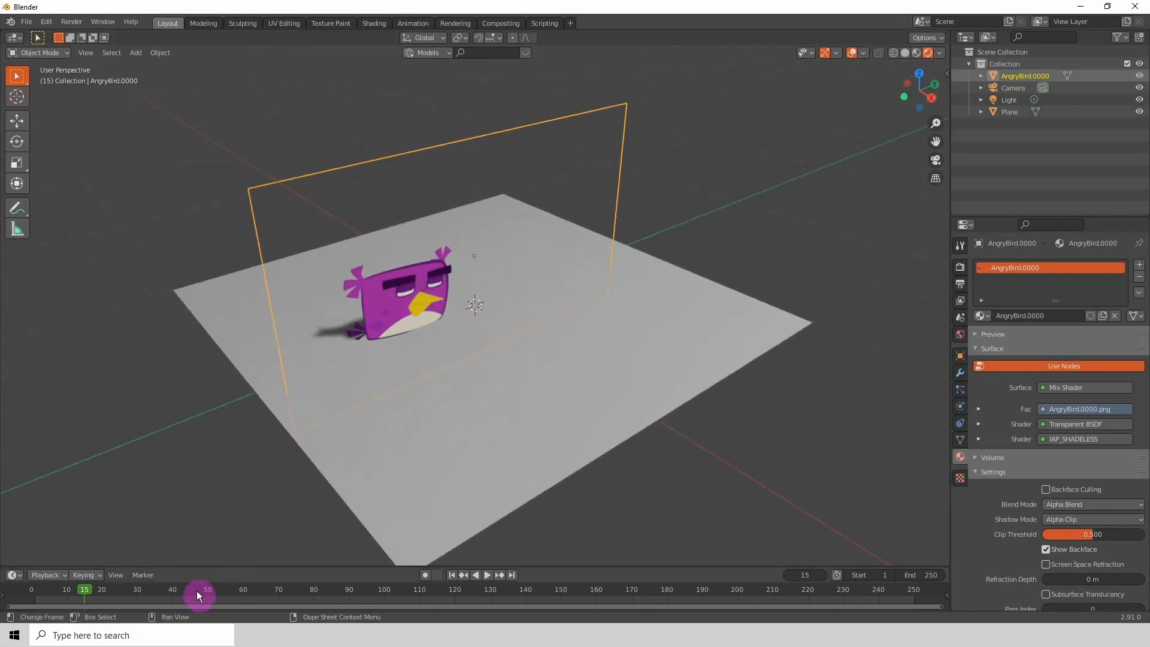
- Scrub the animation to frame 22 and on to frame 38 to examine the bird and its shadow
left_click_drag(82, 591, 108, 560)
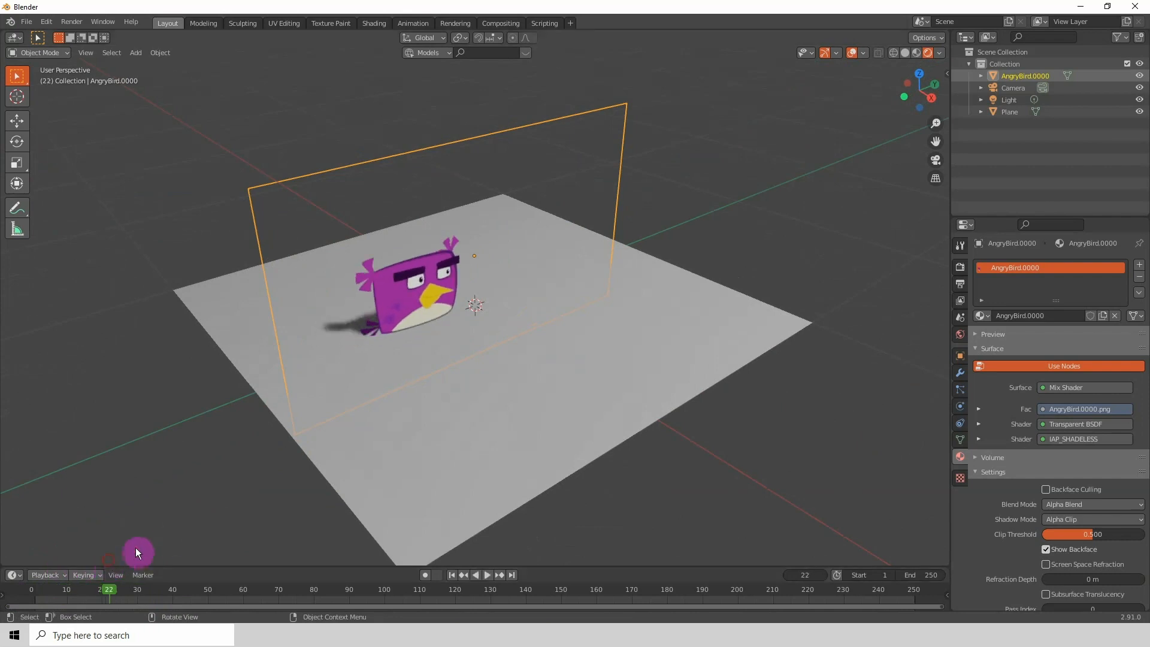
left_click_drag(380, 305, 344, 224)
left_click_drag(102, 590, 167, 578)
- Add a cube mesh and scale it down uniformly to roughly the bird's size
left_click(88, 53)
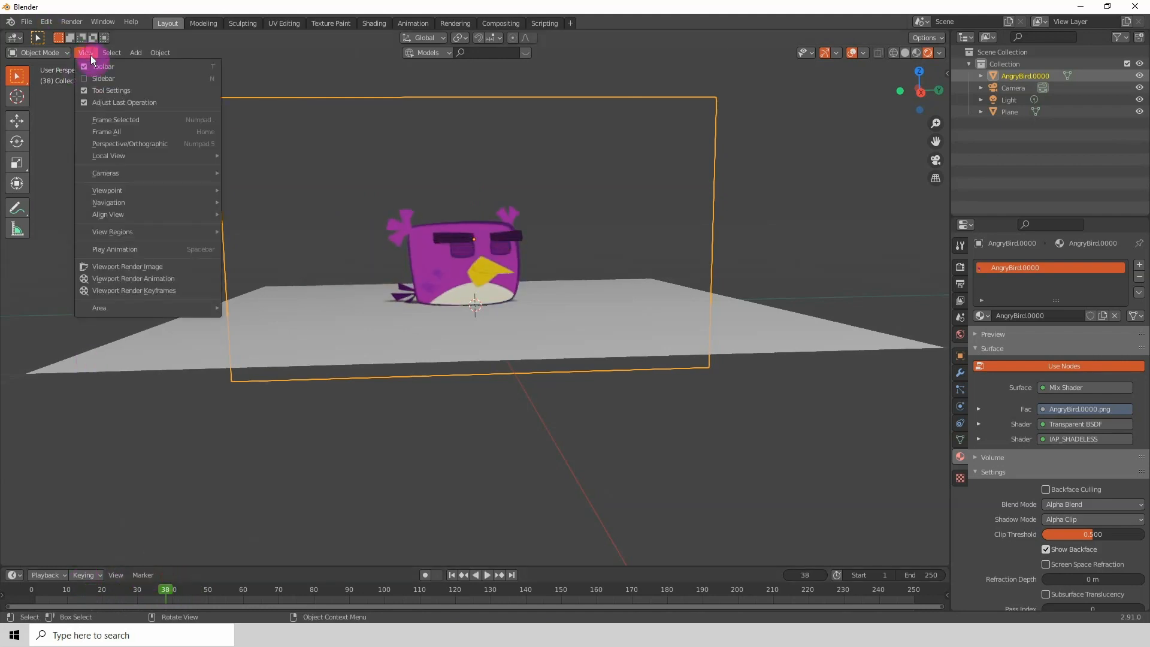
mouse_move(129, 52)
mouse_move(150, 69)
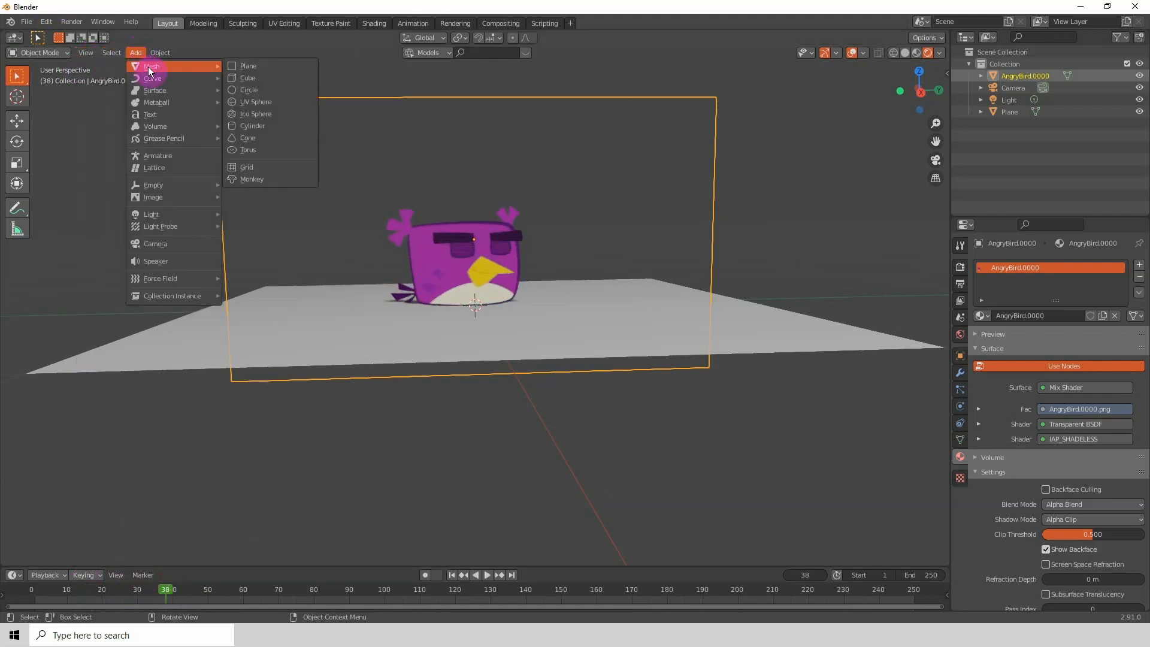
left_click(233, 77)
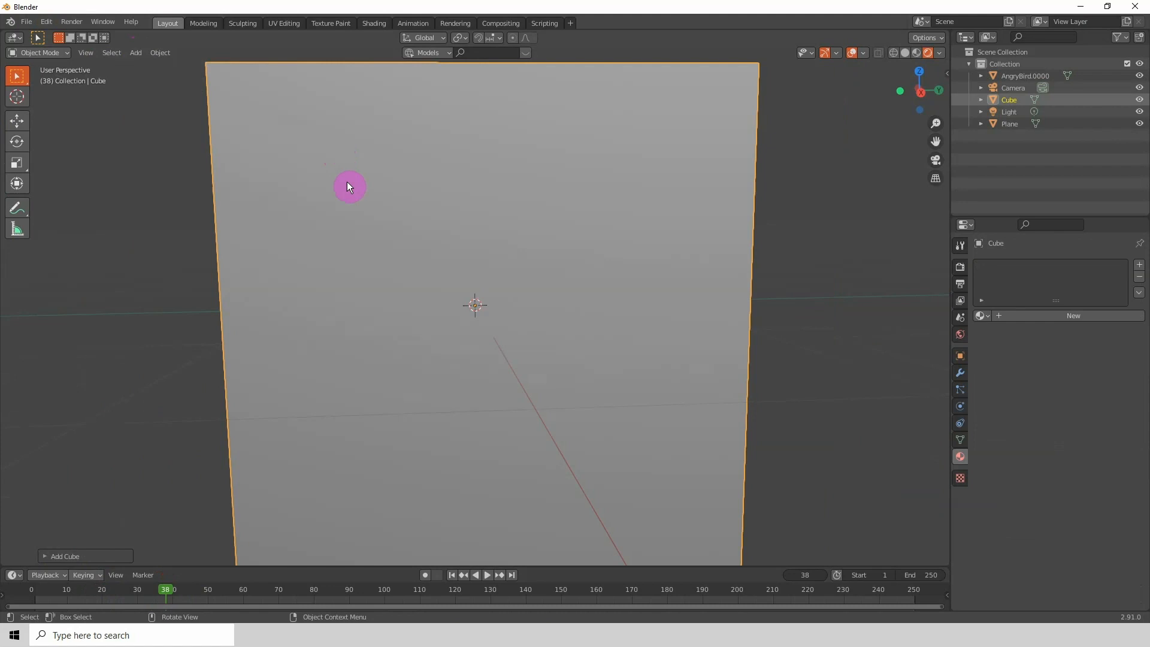
key("s")
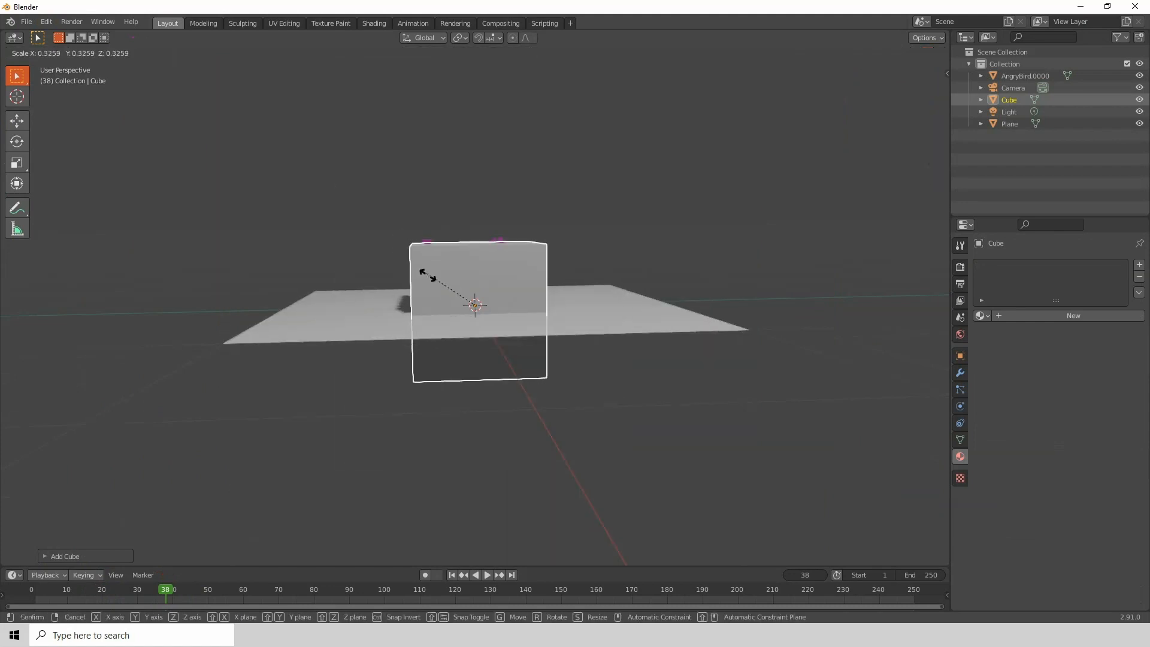
left_click(439, 285)
- Move the cube onto the ground plane beside the bird, on the side its beak points to
key("g")
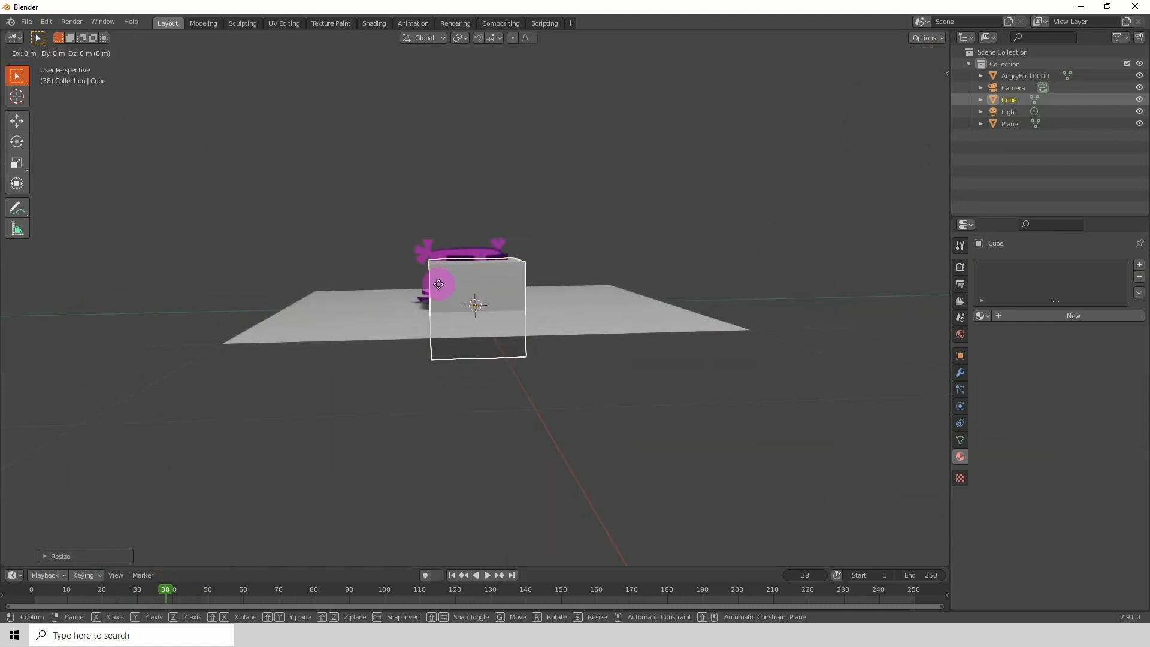
left_click(550, 239)
scroll(410, 301, "up", 2)
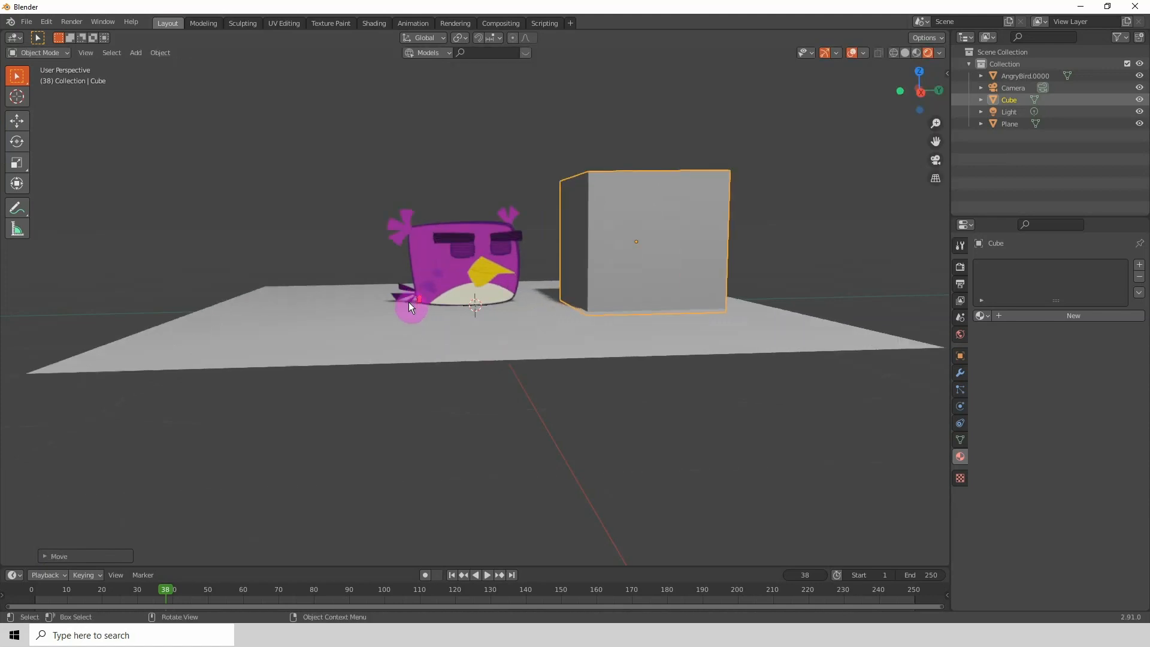
- Play the animation with the cube in the scene, stop at frame 58, and replay it from the beginning
key("space")
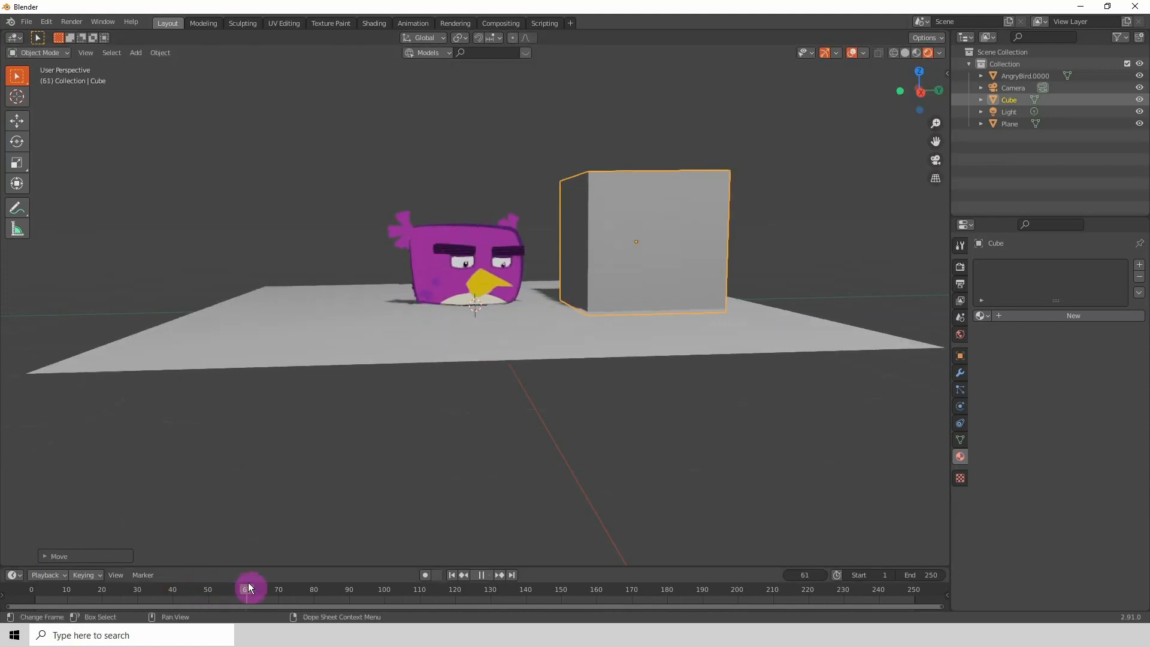
left_click_drag(167, 581, 236, 563)
key("space")
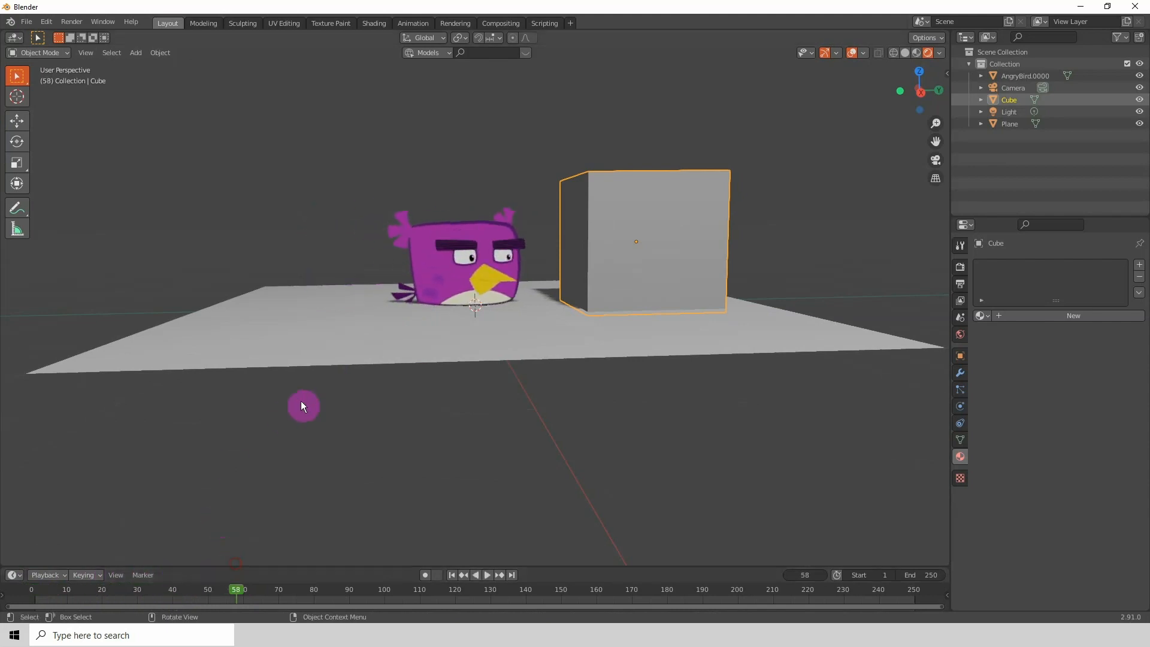
mouse_move(316, 393)
left_mouse_down()
mouse_move(397, 390)
mouse_move(285, 396)
mouse_move(302, 397)
left_mouse_up()
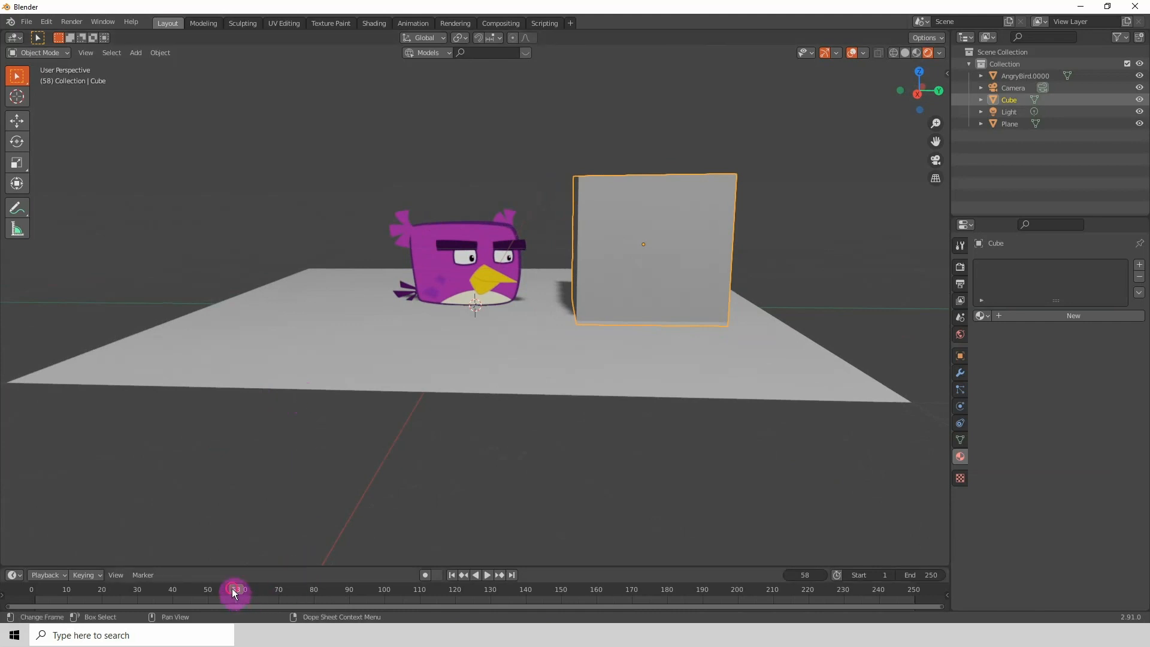
left_click_drag(231, 588, 36, 589)
key("space")
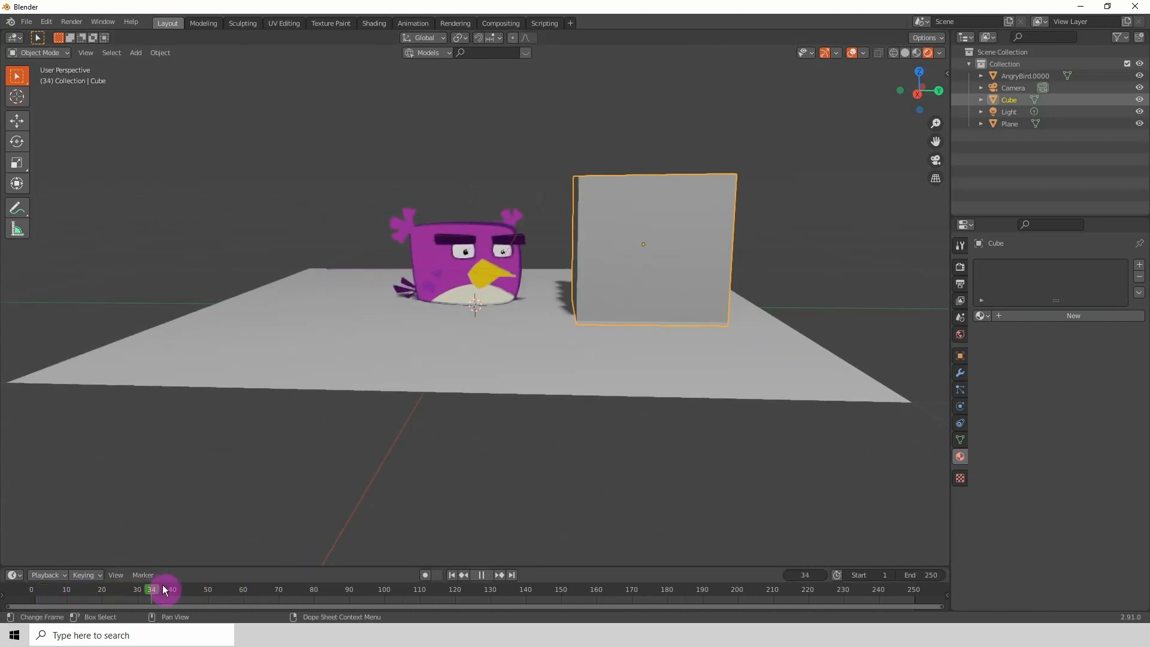
left_click(40, 592)
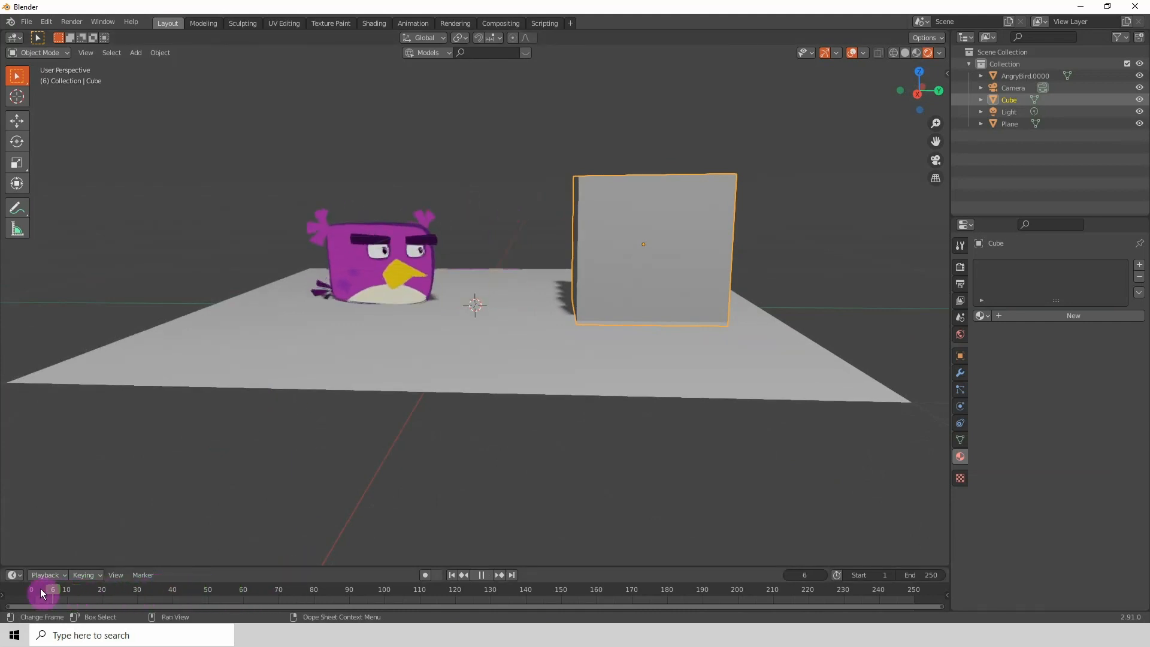